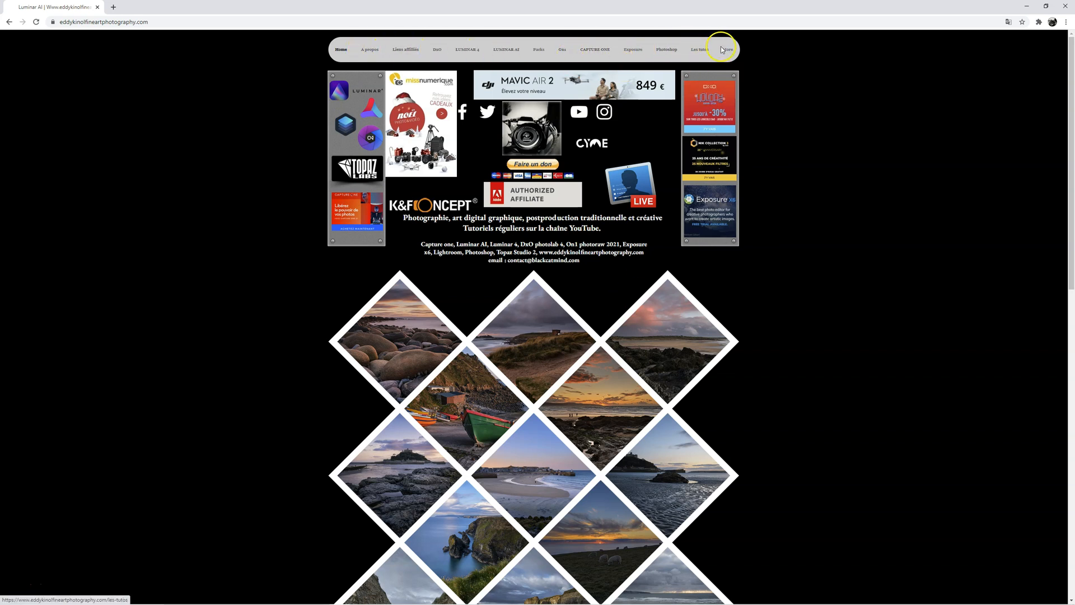
Step: Open the site's blog page and look through its posts on photo software offers
{"action": "mouse_move", "coordinate": [727, 49]}
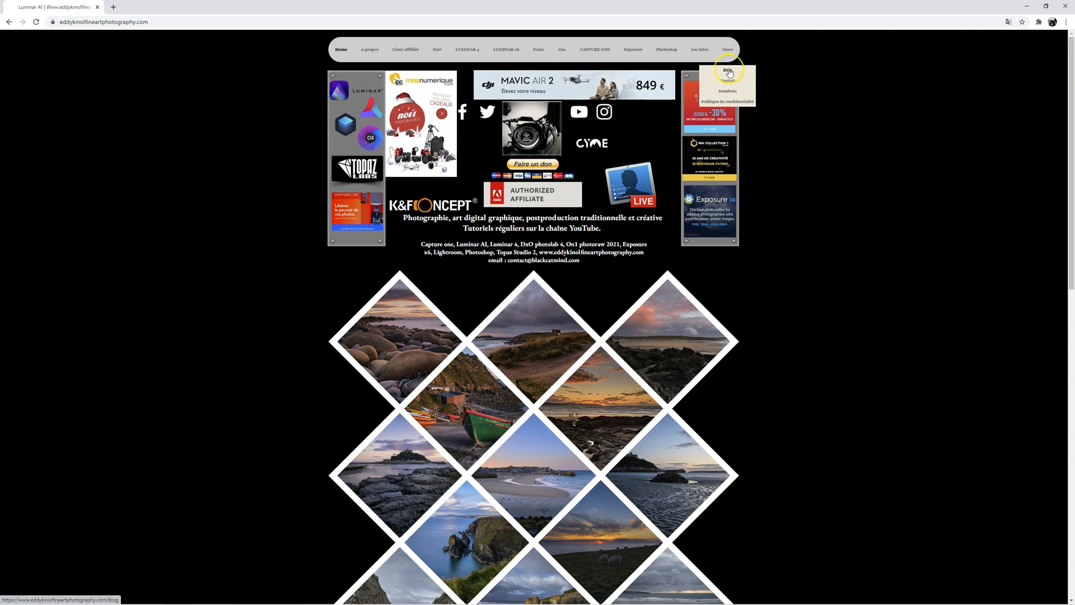
{"action": "left_click", "coordinate": [728, 71]}
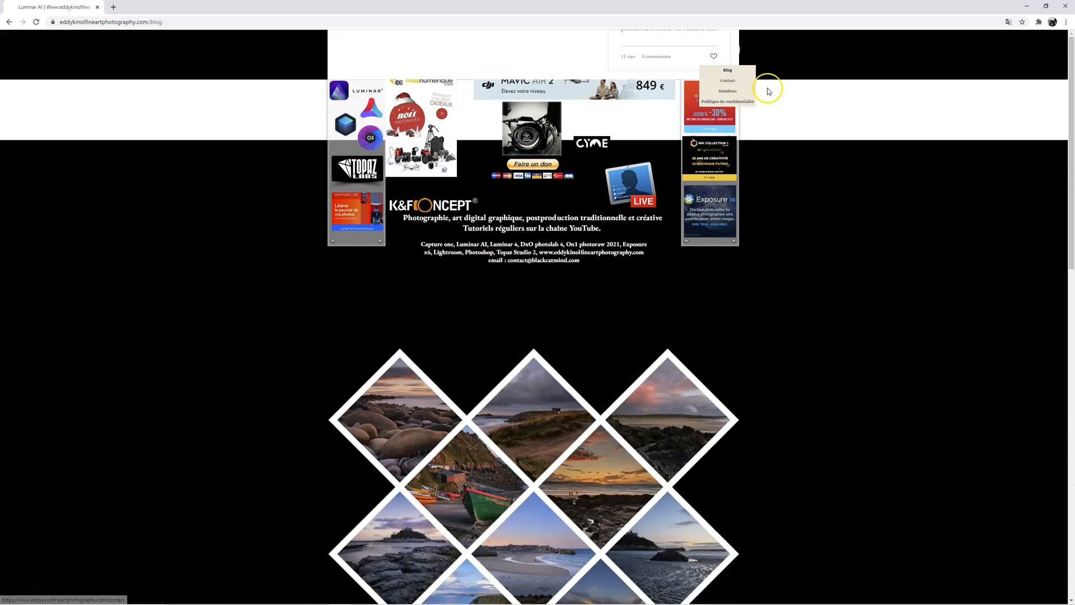
{"action": "scroll", "coordinate": [739, 261], "scroll_direction": "down", "scroll_amount": 2}
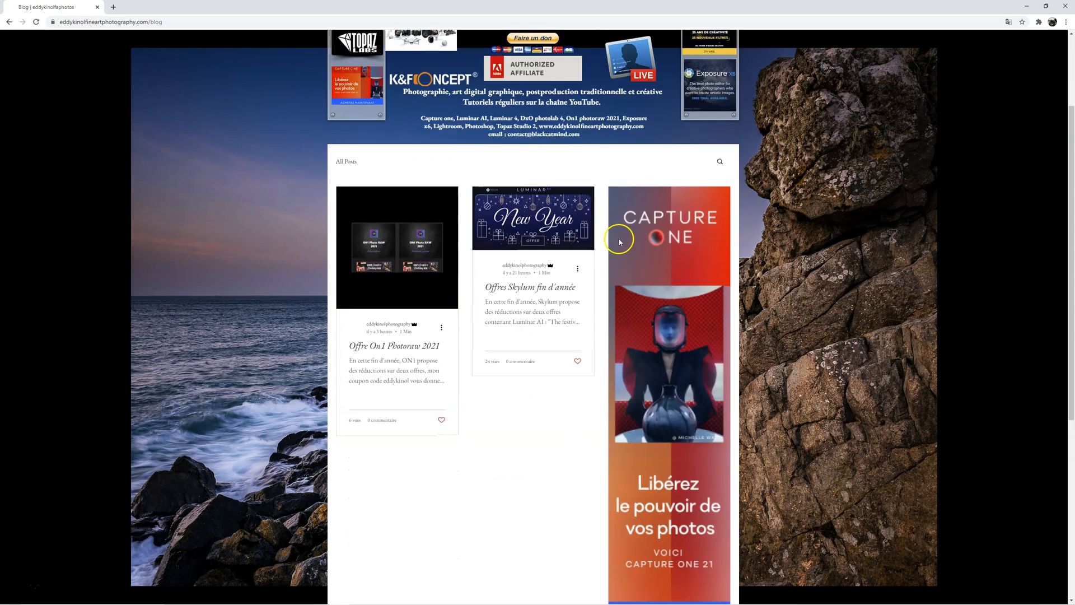
{"action": "scroll", "coordinate": [760, 383], "scroll_direction": "down", "scroll_amount": 3}
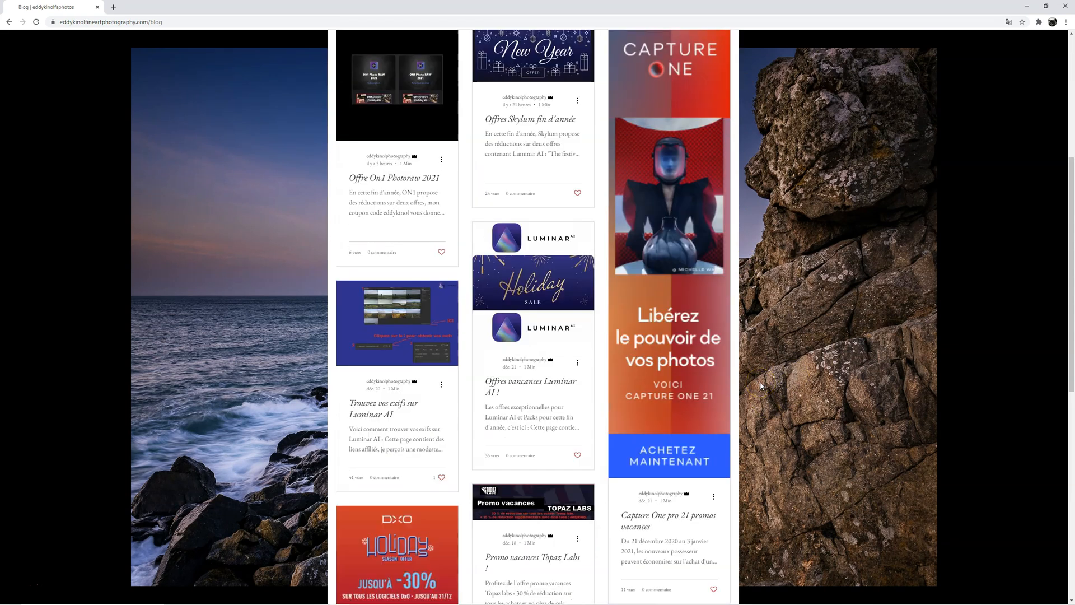
{"action": "scroll", "coordinate": [761, 382], "scroll_direction": "down", "scroll_amount": 3}
{"action": "scroll", "coordinate": [761, 383], "scroll_direction": "up", "scroll_amount": 5}
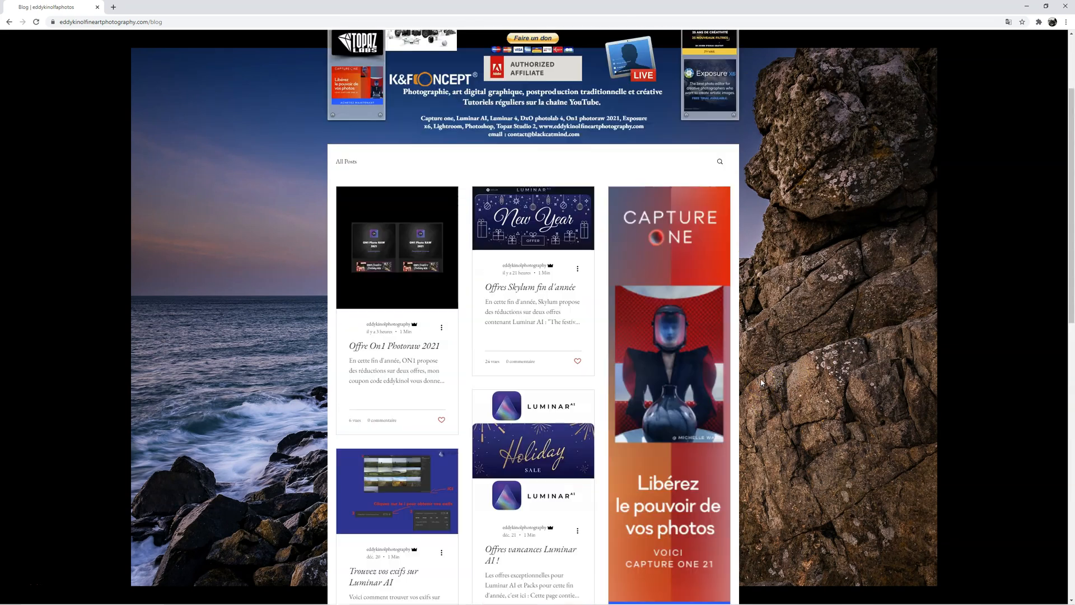
{"action": "scroll", "coordinate": [761, 382], "scroll_direction": "down", "scroll_amount": 4}
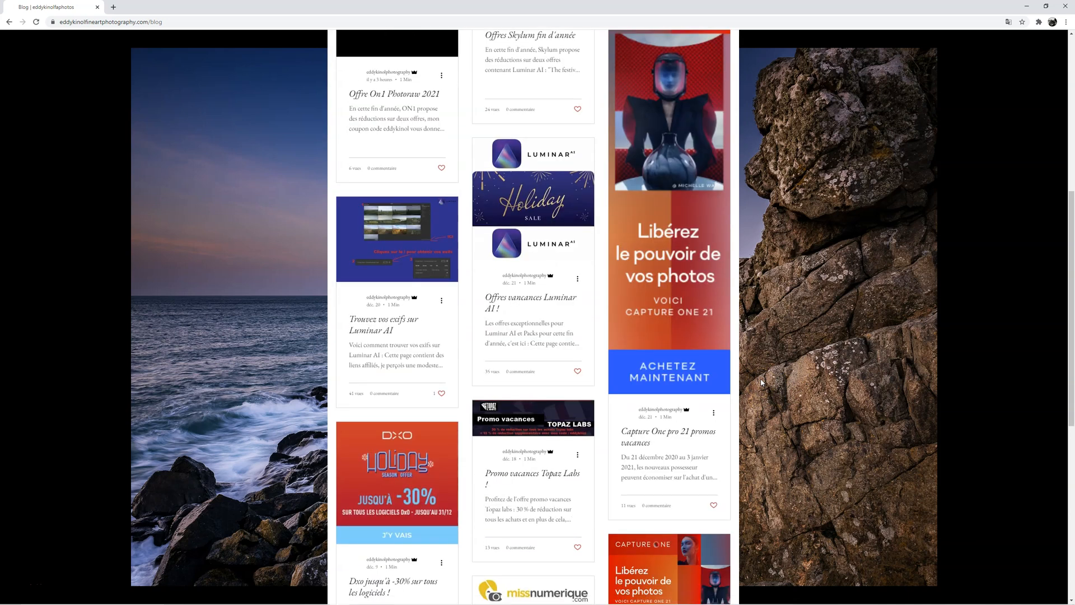
{"action": "scroll", "coordinate": [761, 382], "scroll_direction": "up", "scroll_amount": 5}
{"action": "left_click", "coordinate": [382, 400]}
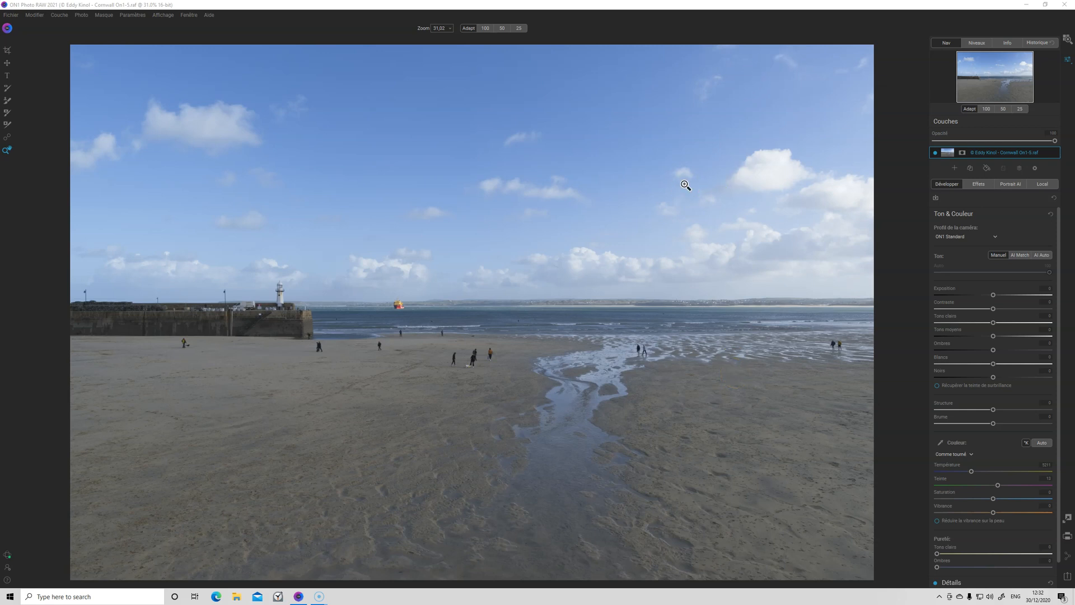
Step: Display the histogram for the beach photo and set the camera profile to ON1 Vivid
{"action": "left_click", "coordinate": [980, 45]}
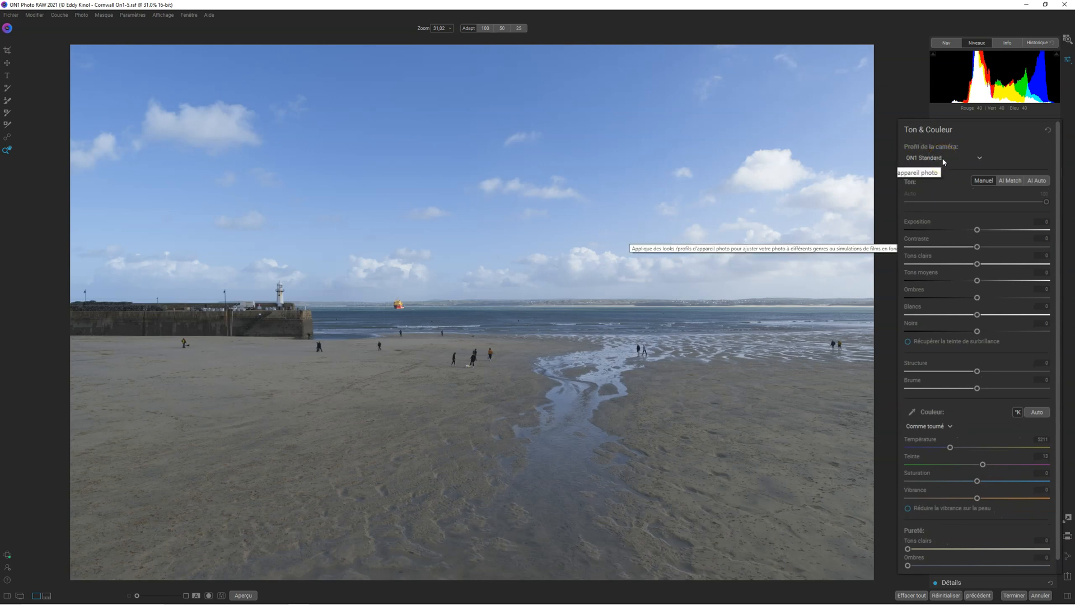
{"action": "left_click", "coordinate": [944, 162]}
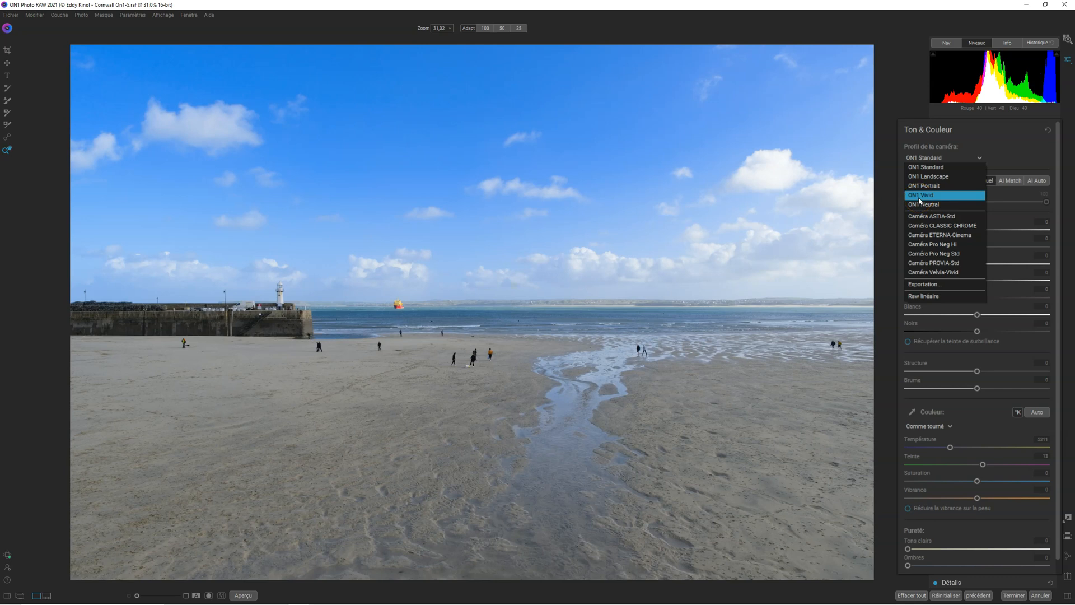
{"action": "left_click", "coordinate": [919, 198]}
{"action": "left_click", "coordinate": [925, 197]}
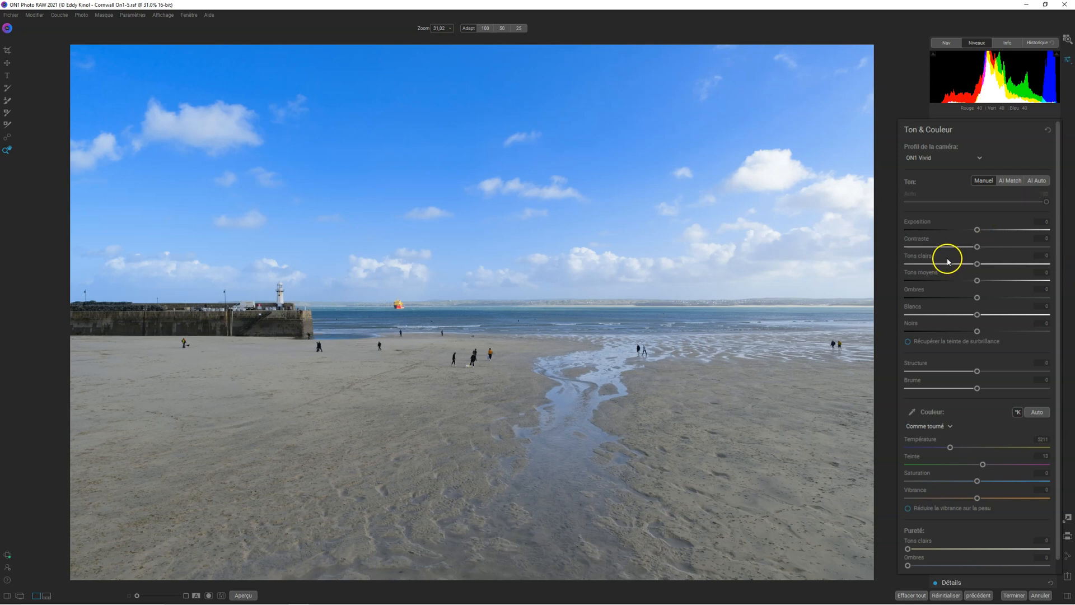
Step: Apply AI Auto tone to the photo and reduce its Auto amount to about 25
{"action": "left_click", "coordinate": [1035, 181]}
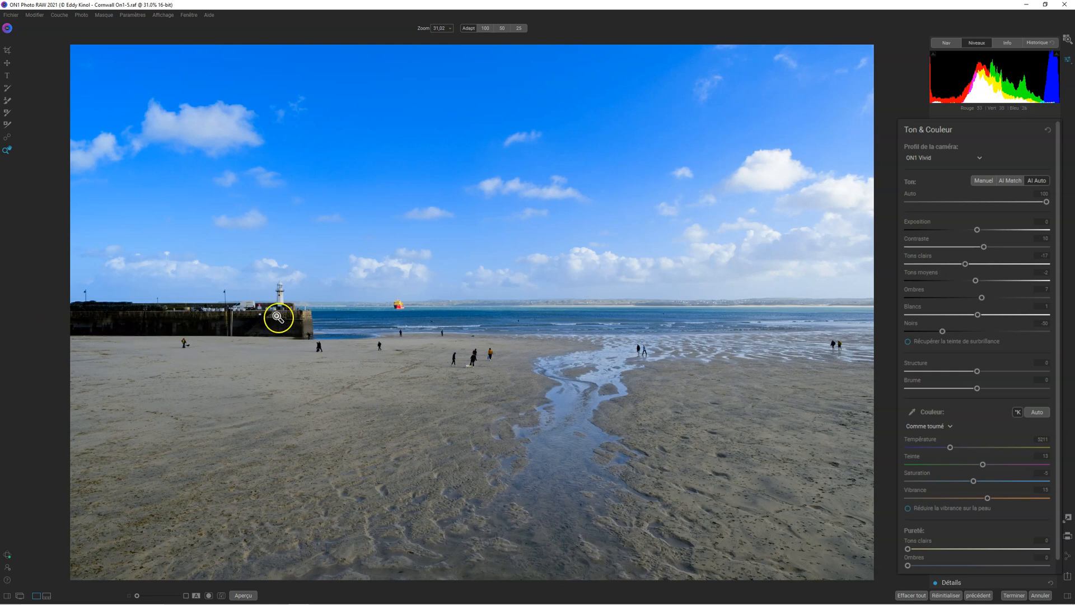
{"action": "left_click", "coordinate": [1046, 202]}
{"action": "left_click_drag", "start_coordinate": [1036, 202], "coordinate": [1057, 208]}
{"action": "left_click_drag", "start_coordinate": [1044, 202], "coordinate": [978, 201]}
{"action": "left_click_drag", "start_coordinate": [955, 201], "coordinate": [957, 201]}
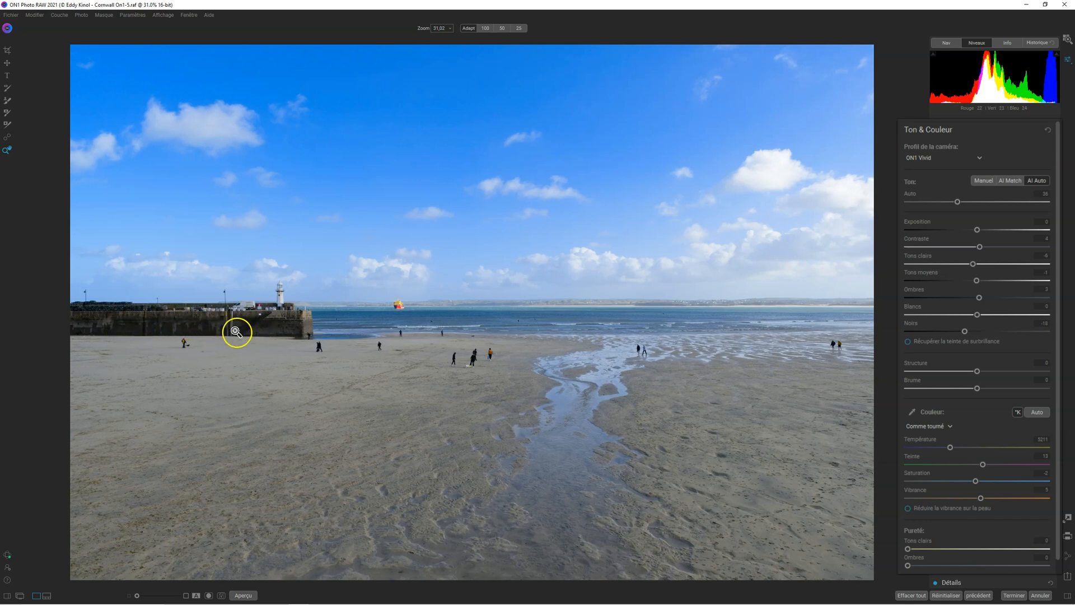
{"action": "double_click", "coordinate": [957, 202]}
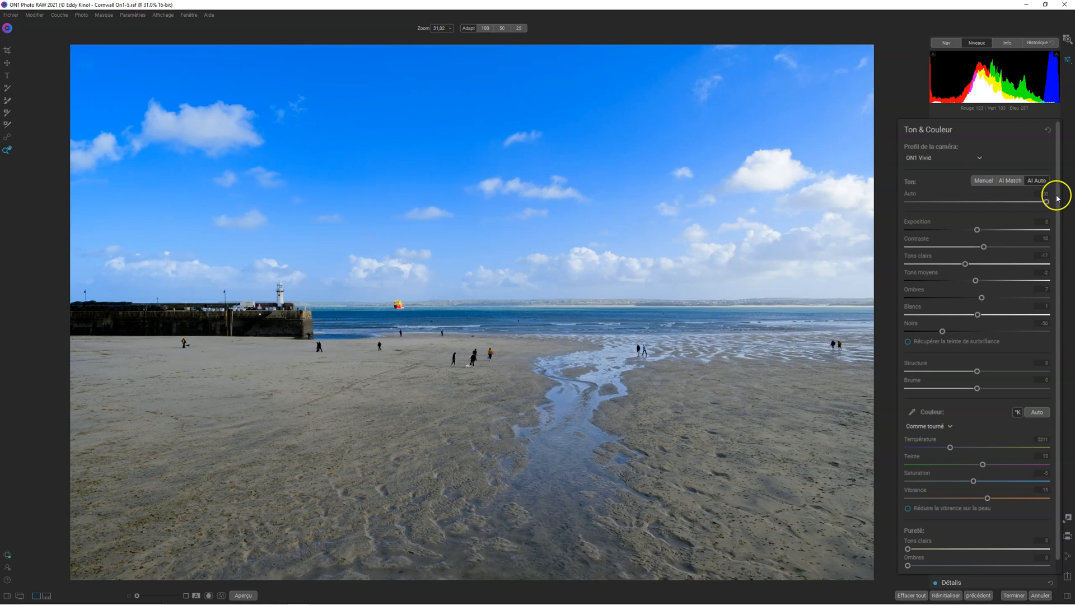
{"action": "left_click_drag", "start_coordinate": [1047, 203], "coordinate": [942, 204]}
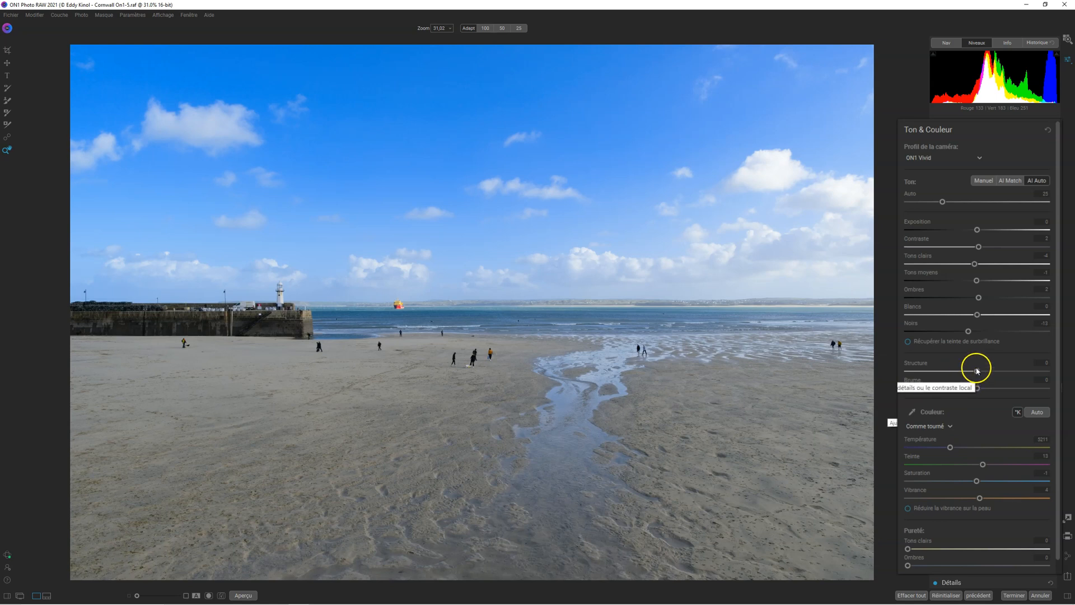
Step: Set Structure to about 25 and lower Brume to -22
{"action": "left_click_drag", "start_coordinate": [978, 371], "coordinate": [977, 371]}
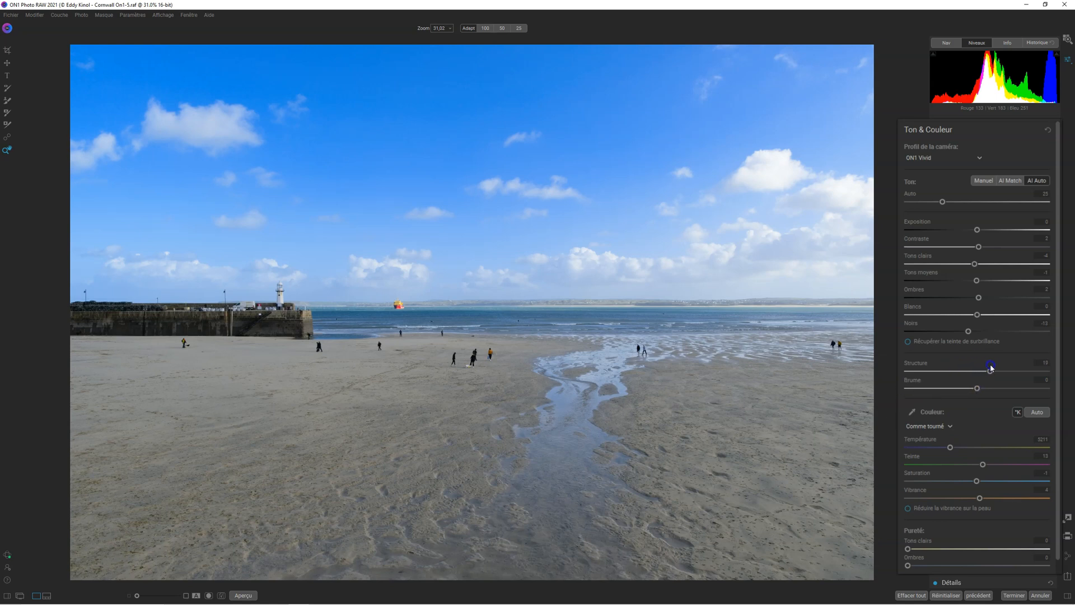
{"action": "mouse_move", "coordinate": [990, 370]}
{"action": "left_mouse_down"}
{"action": "mouse_move", "coordinate": [964, 388]}
{"action": "mouse_move", "coordinate": [997, 388]}
{"action": "mouse_move", "coordinate": [971, 379]}
{"action": "left_mouse_up"}
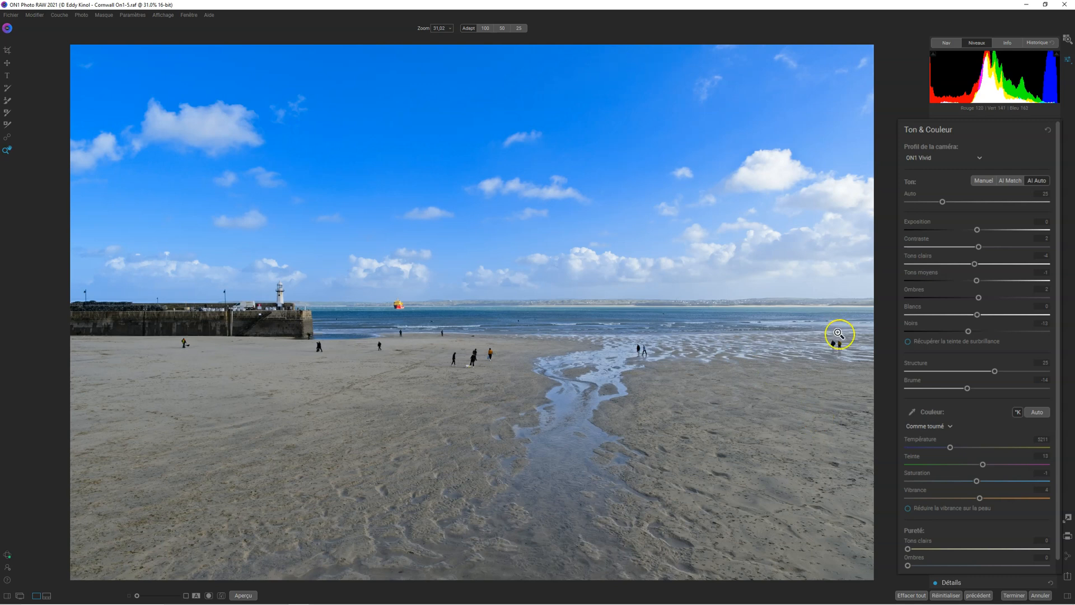
{"action": "mouse_move", "coordinate": [969, 387]}
{"action": "left_mouse_down"}
{"action": "mouse_move", "coordinate": [984, 387]}
{"action": "mouse_move", "coordinate": [962, 385]}
{"action": "left_mouse_up"}
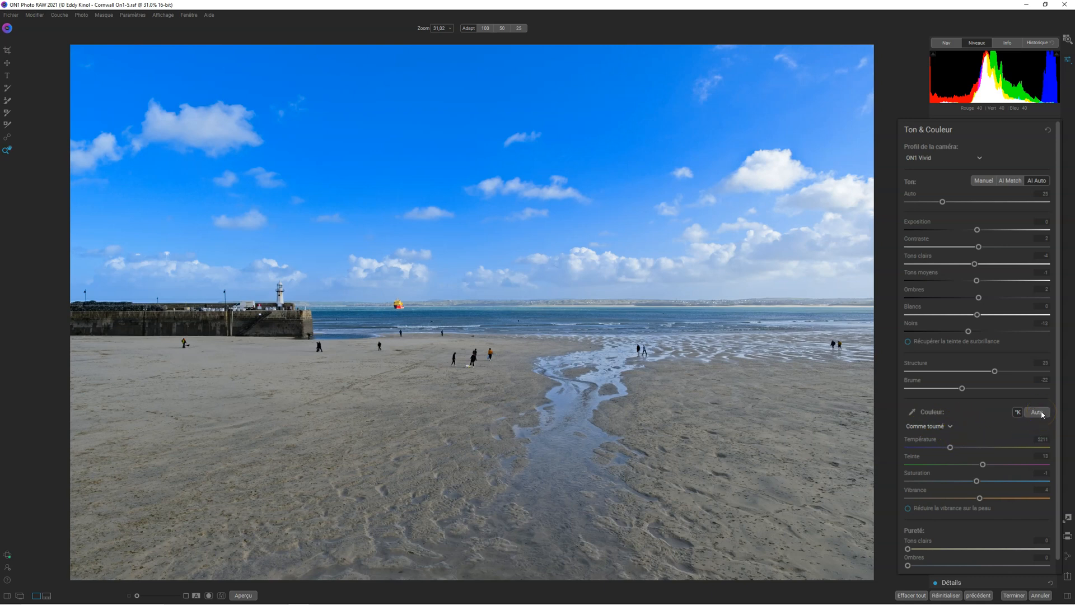
Step: Compare the white balance presets on the photo and apply Nuageux
{"action": "left_click", "coordinate": [950, 427]}
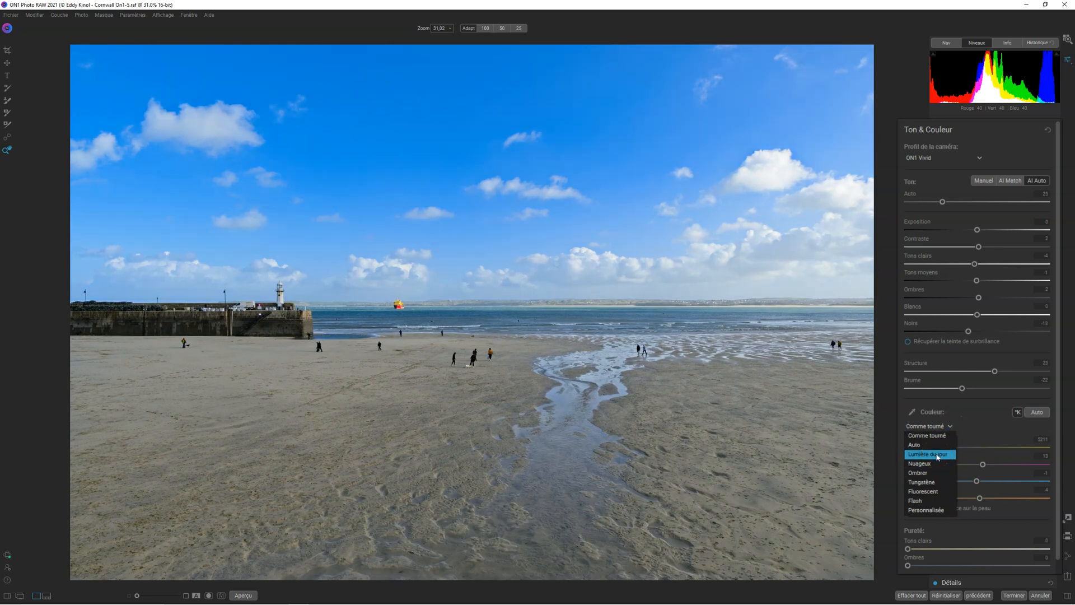
{"action": "left_click", "coordinate": [932, 466]}
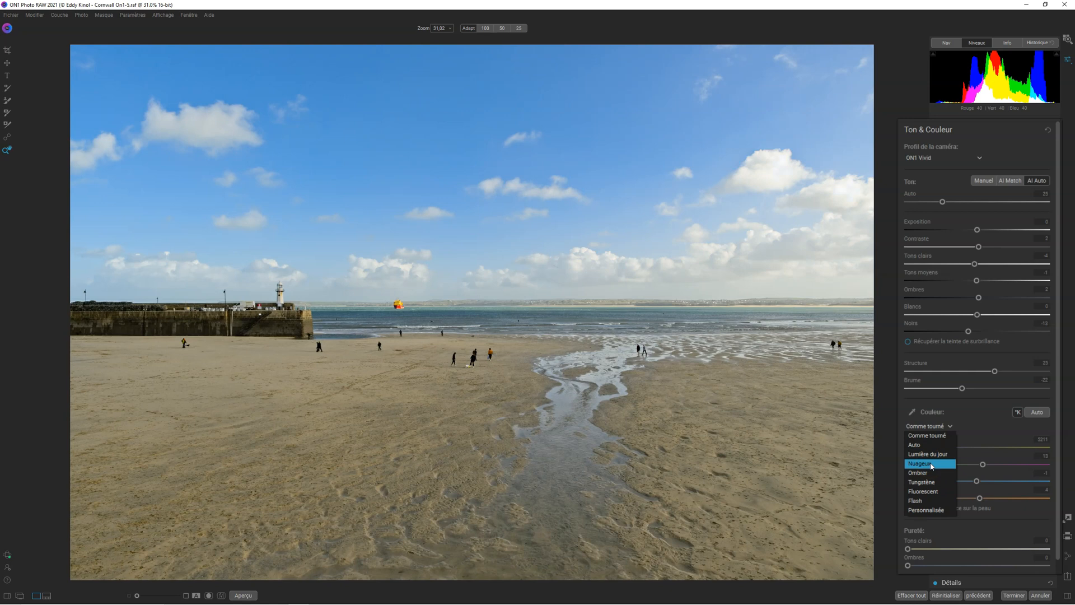
{"action": "left_click", "coordinate": [932, 455]}
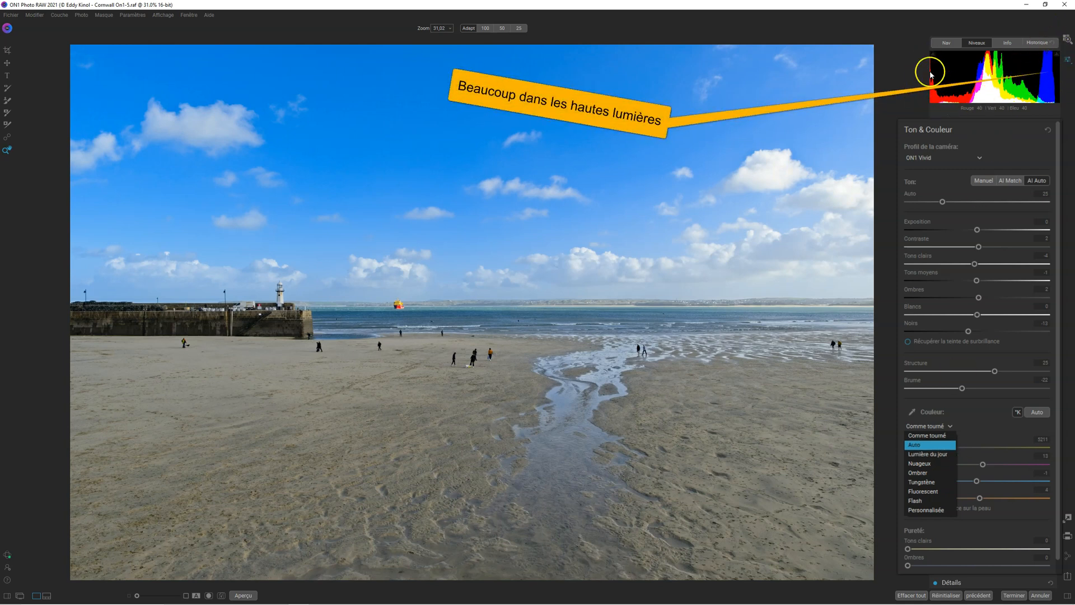
{"action": "left_click", "coordinate": [931, 470]}
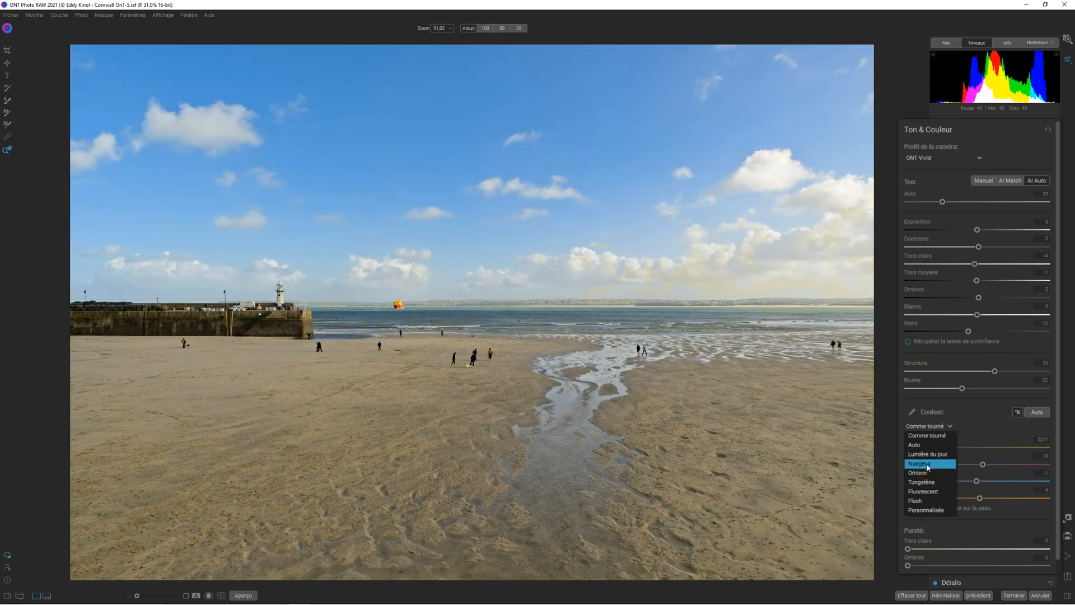
{"action": "left_click", "coordinate": [926, 464]}
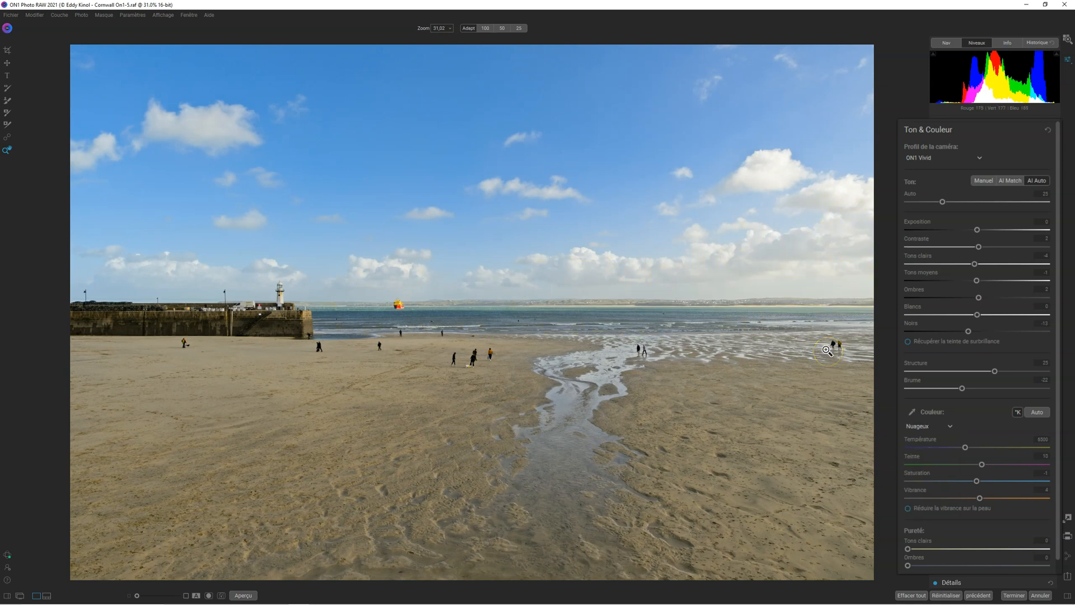
Step: Sample the bright white cloud with the white balance eyedropper to set a custom colour balance
{"action": "left_click", "coordinate": [912, 412]}
{"action": "left_click", "coordinate": [775, 159]}
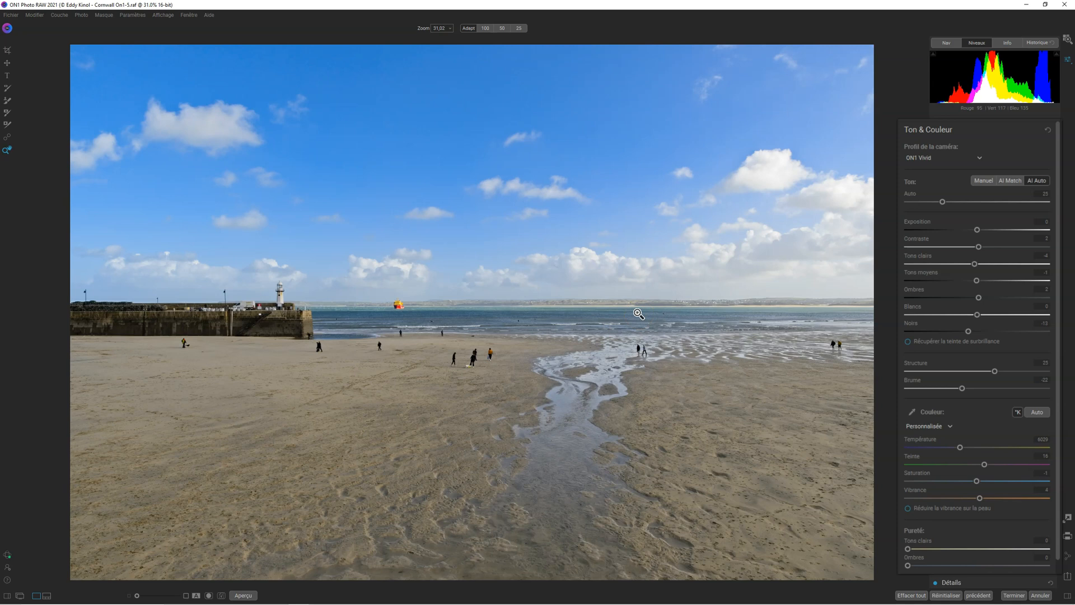
{"action": "left_click", "coordinate": [950, 426]}
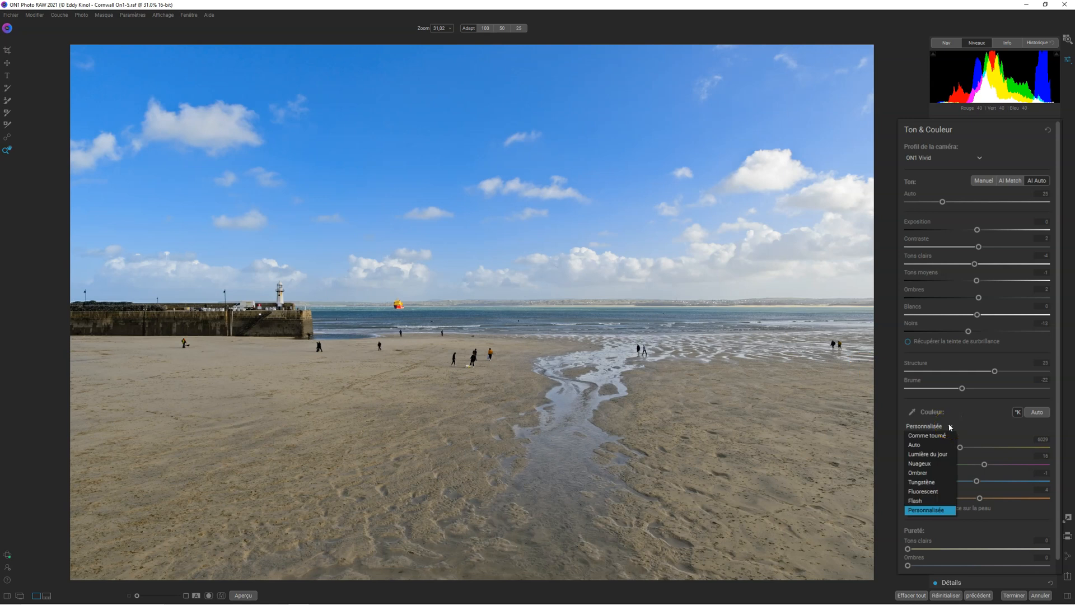
{"action": "left_click", "coordinate": [950, 427]}
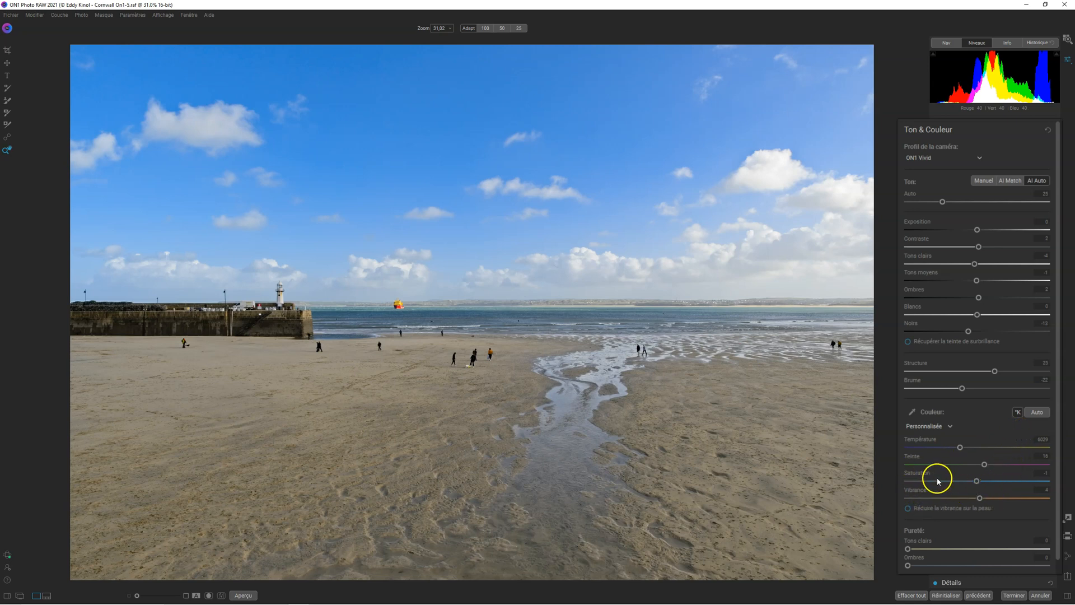
Step: Lower the overall Saturation to -21 and raise Vibrance to 32
{"action": "left_click", "coordinate": [958, 481]}
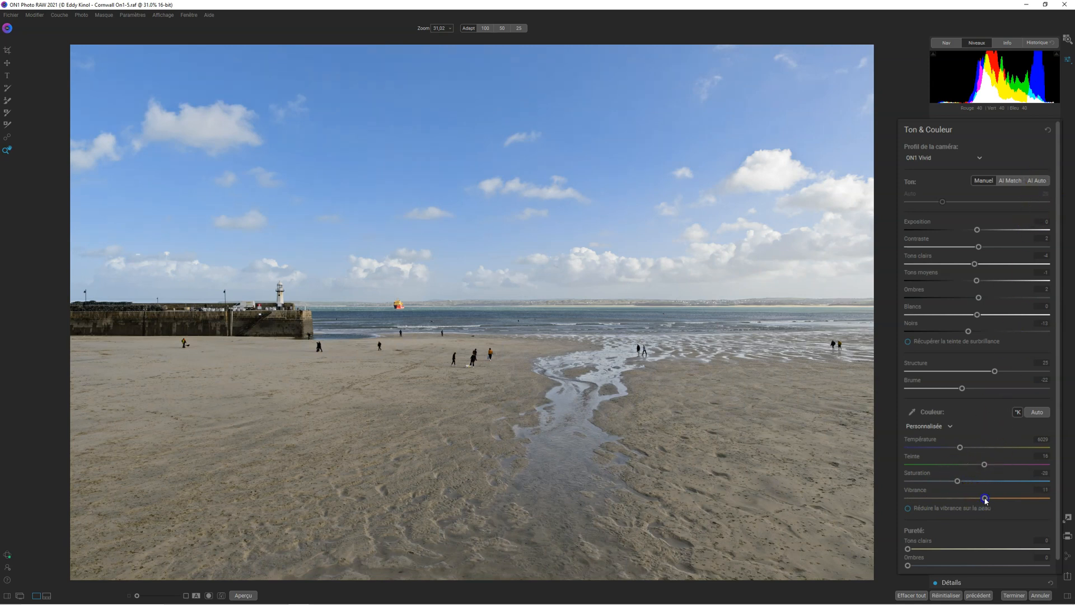
{"action": "left_click_drag", "start_coordinate": [992, 499], "coordinate": [964, 481]}
{"action": "left_click", "coordinate": [957, 481]}
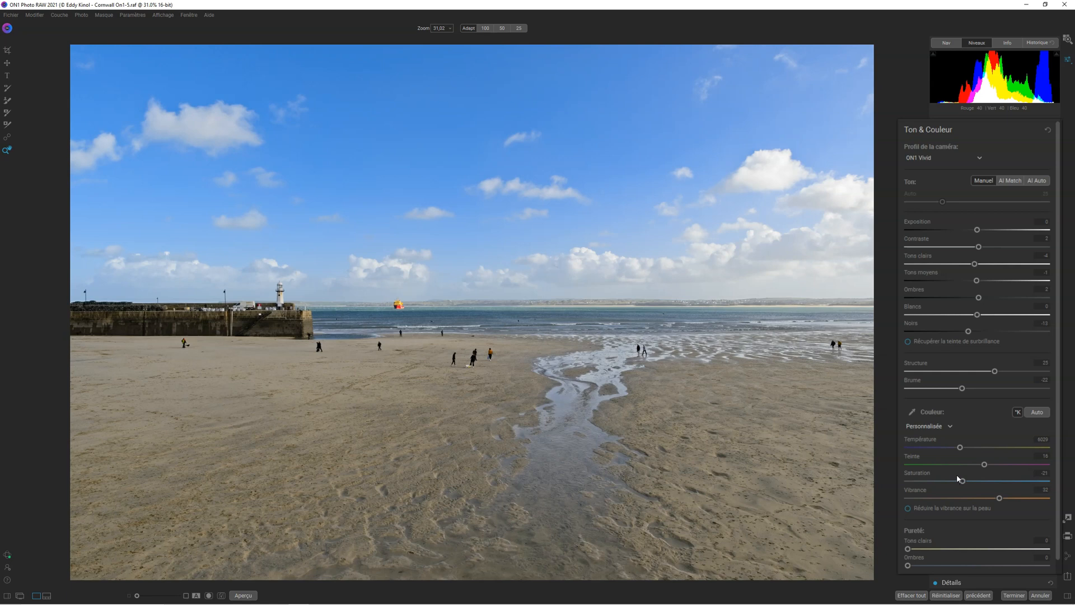
{"action": "scroll", "coordinate": [960, 476], "scroll_direction": "down", "scroll_amount": 1}
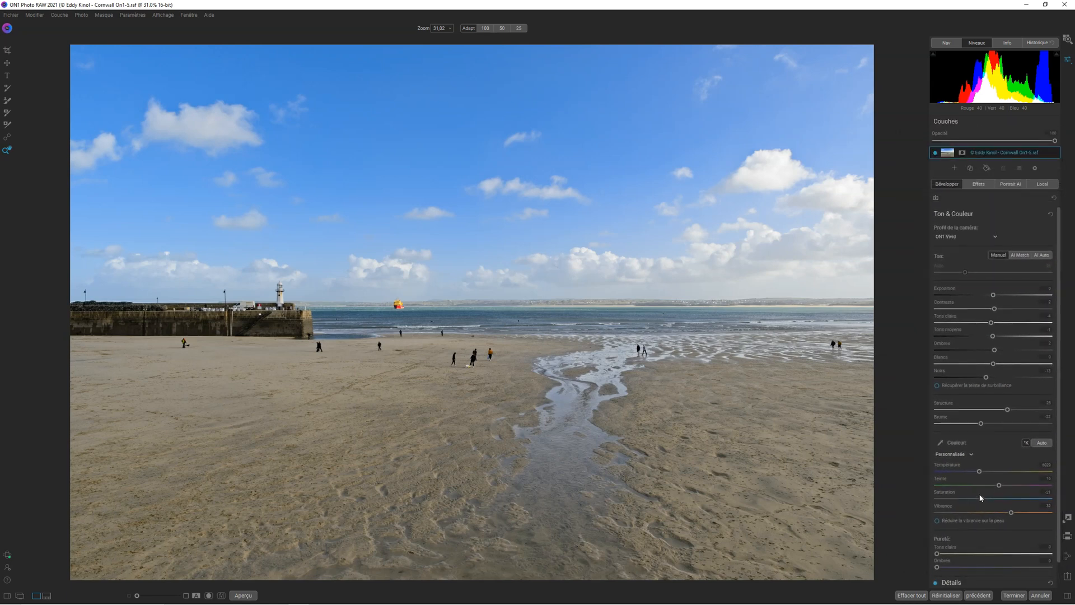
Step: Add a Réglage de la couleur filter, then set the blues' Luminosité to -26 and slightly raise their Saturation
{"action": "left_click", "coordinate": [976, 185]}
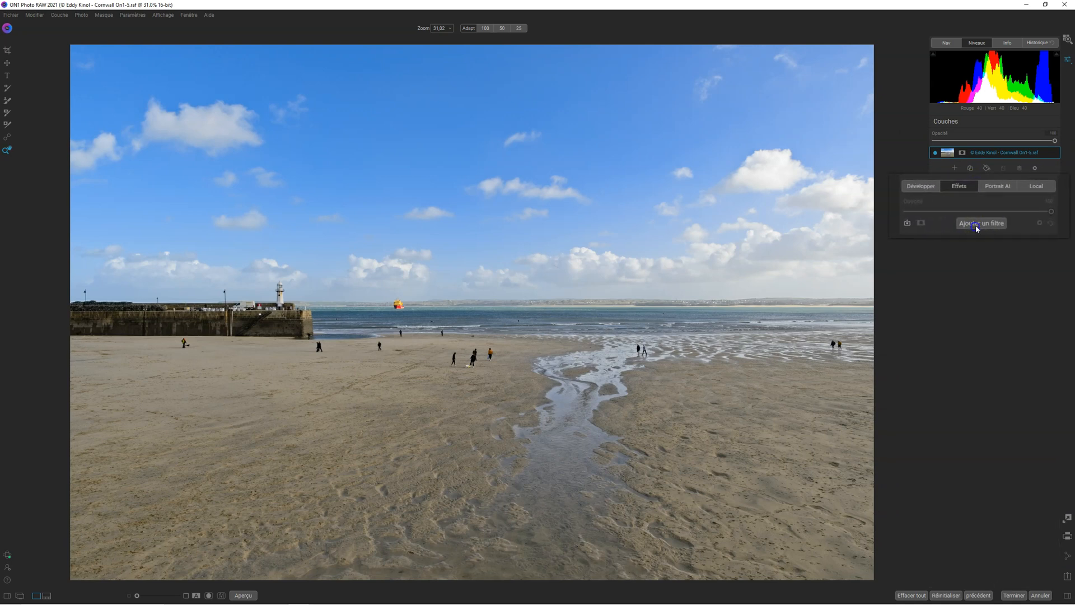
{"action": "left_click", "coordinate": [977, 224]}
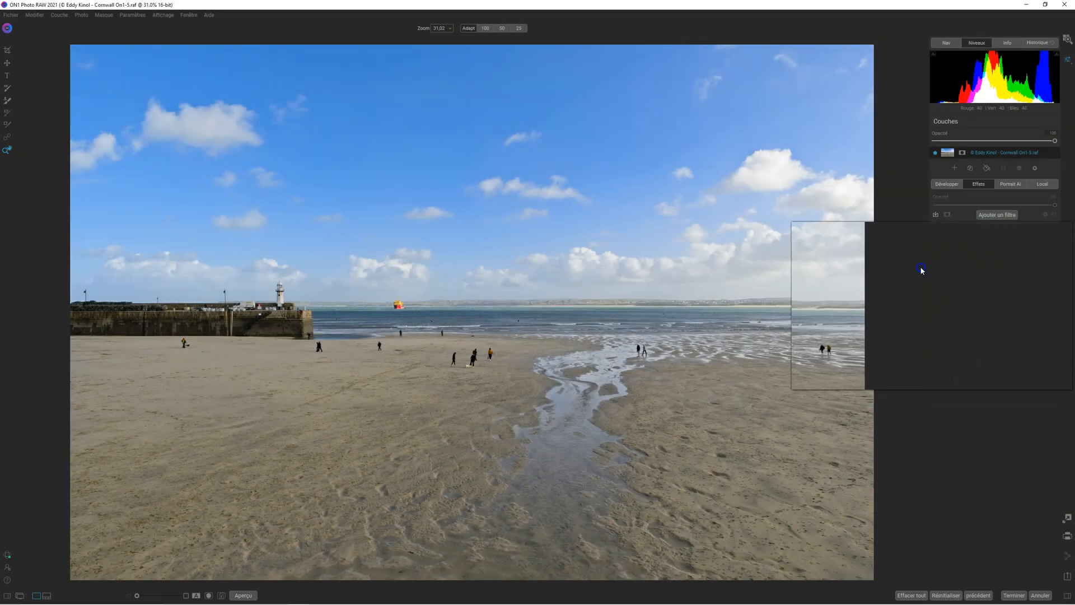
{"action": "left_click", "coordinate": [922, 270]}
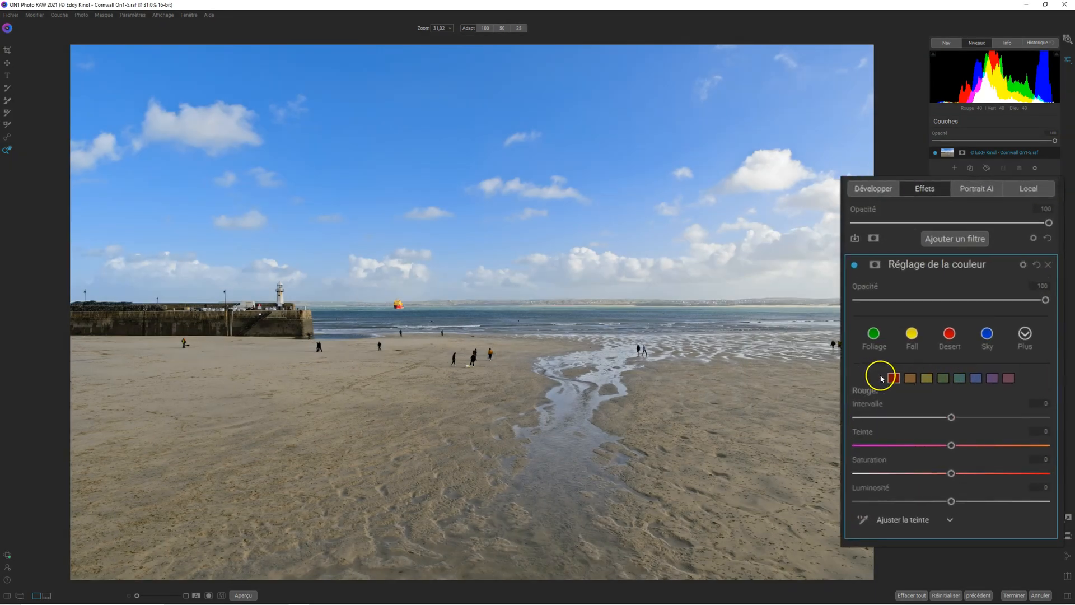
{"action": "left_click", "coordinate": [975, 380]}
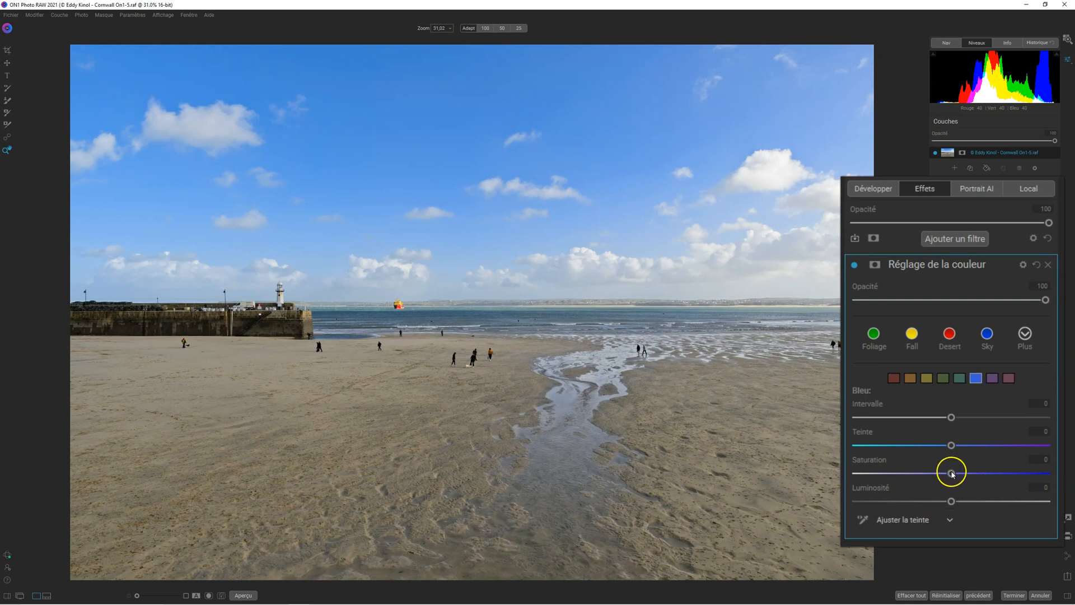
{"action": "left_click_drag", "start_coordinate": [936, 502], "coordinate": [908, 492]}
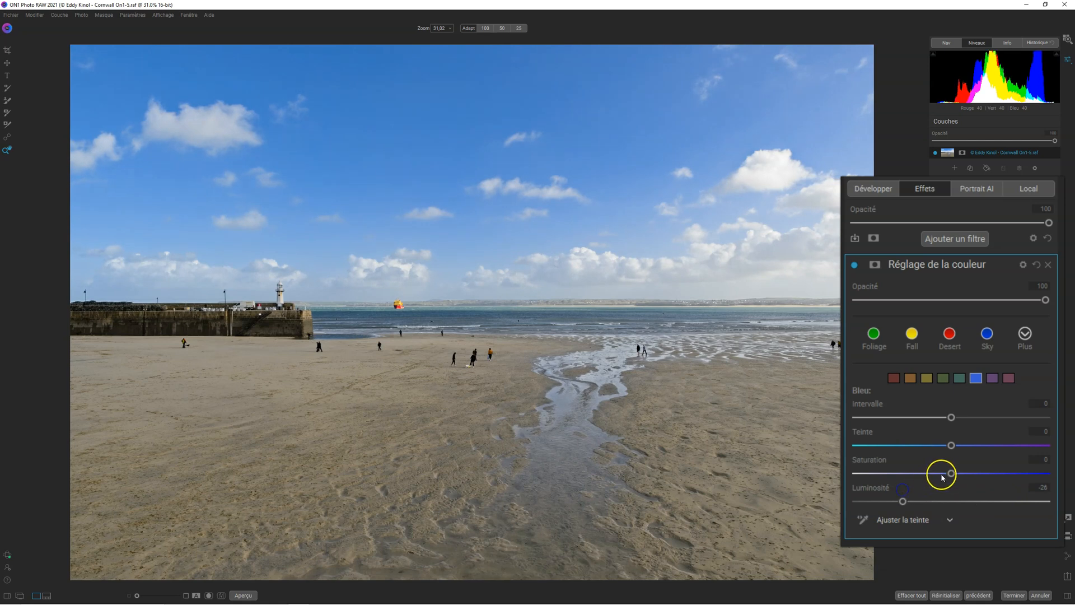
{"action": "left_click_drag", "start_coordinate": [973, 474], "coordinate": [980, 473]}
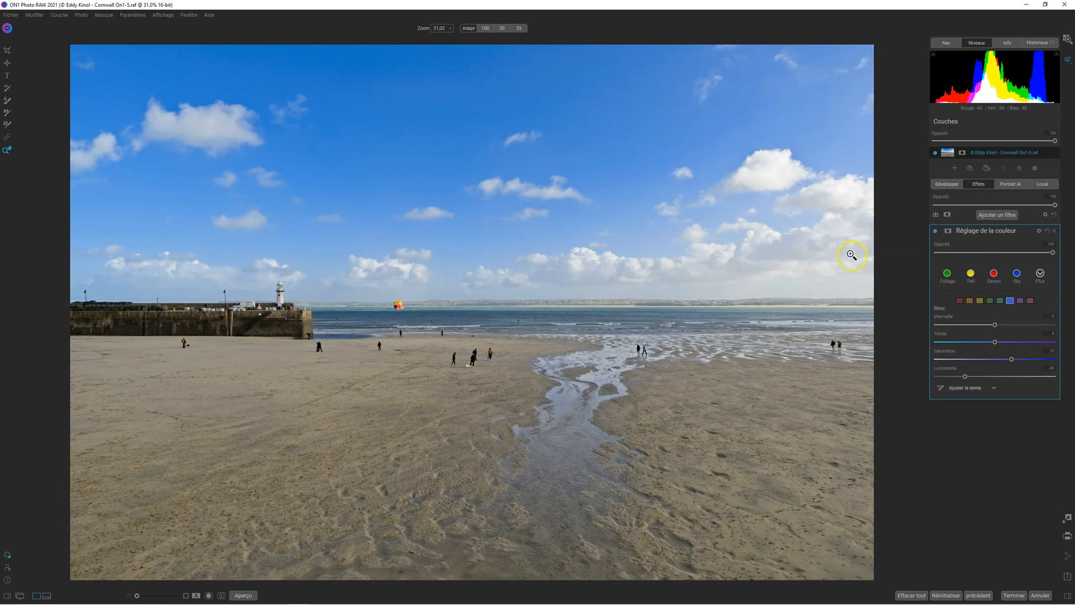
Step: Toggle the colour adjustment filter off and on to compare the sky before and after
{"action": "left_click", "coordinate": [935, 231]}
{"action": "left_click", "coordinate": [935, 231]}
{"action": "left_click", "coordinate": [936, 231]}
{"action": "left_click", "coordinate": [935, 231]}
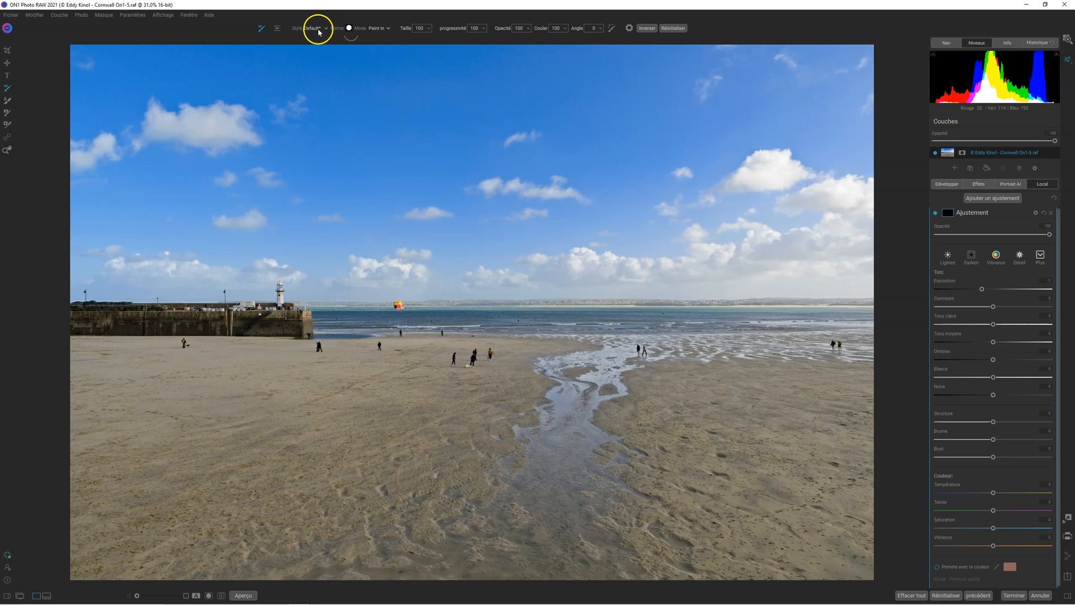
Step: Mask the local adjustment with a Fond linéaire gradient centred on the horizon so that it covers the sky
{"action": "left_click", "coordinate": [277, 28]}
{"action": "left_click", "coordinate": [348, 30]}
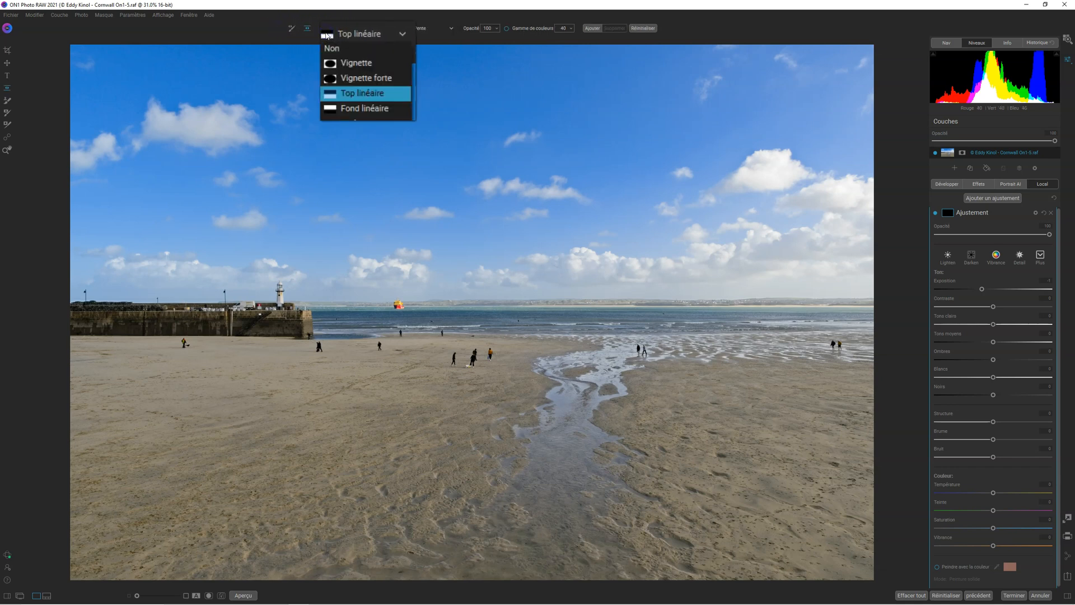
{"action": "left_click", "coordinate": [364, 108]}
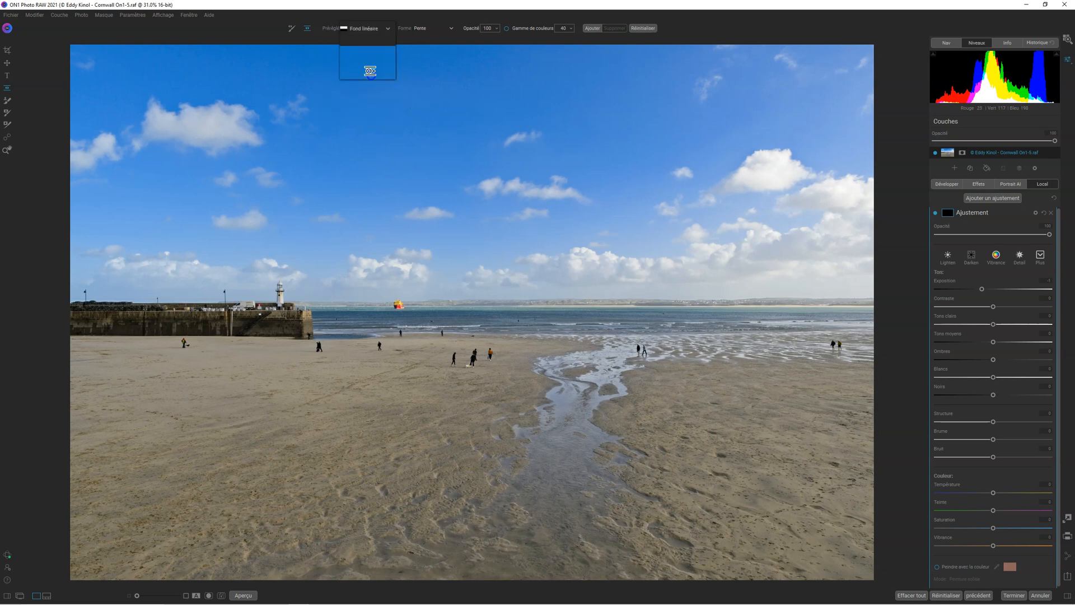
{"action": "left_click_drag", "start_coordinate": [475, 65], "coordinate": [473, 299]}
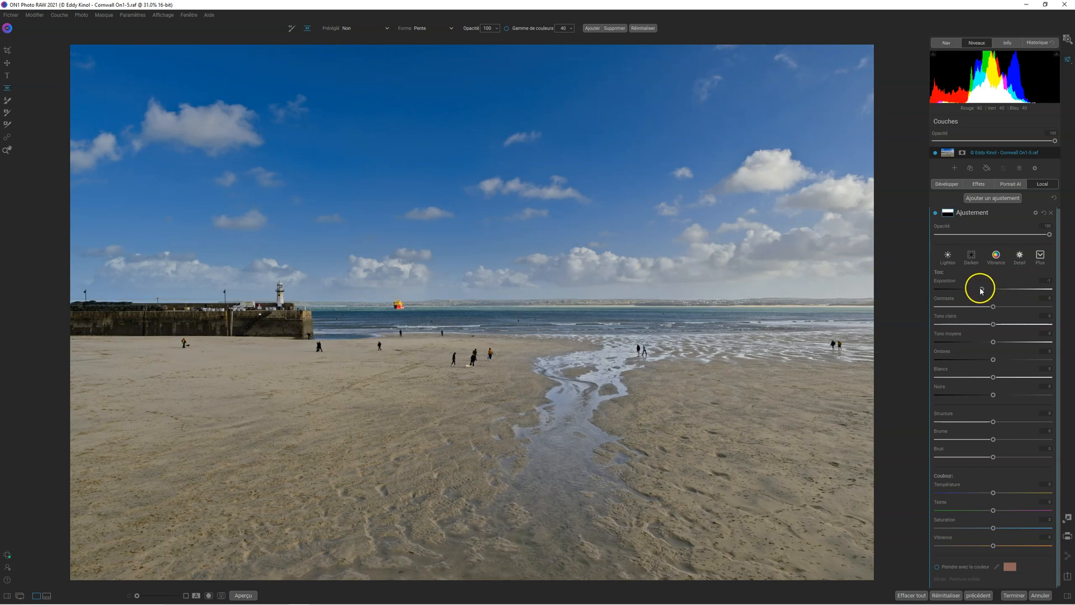
Step: Set the sky gradient's Exposition to -0.7 and shift the gradient's centre slightly upward at the horizon
{"action": "left_click_drag", "start_coordinate": [981, 290], "coordinate": [988, 290]}
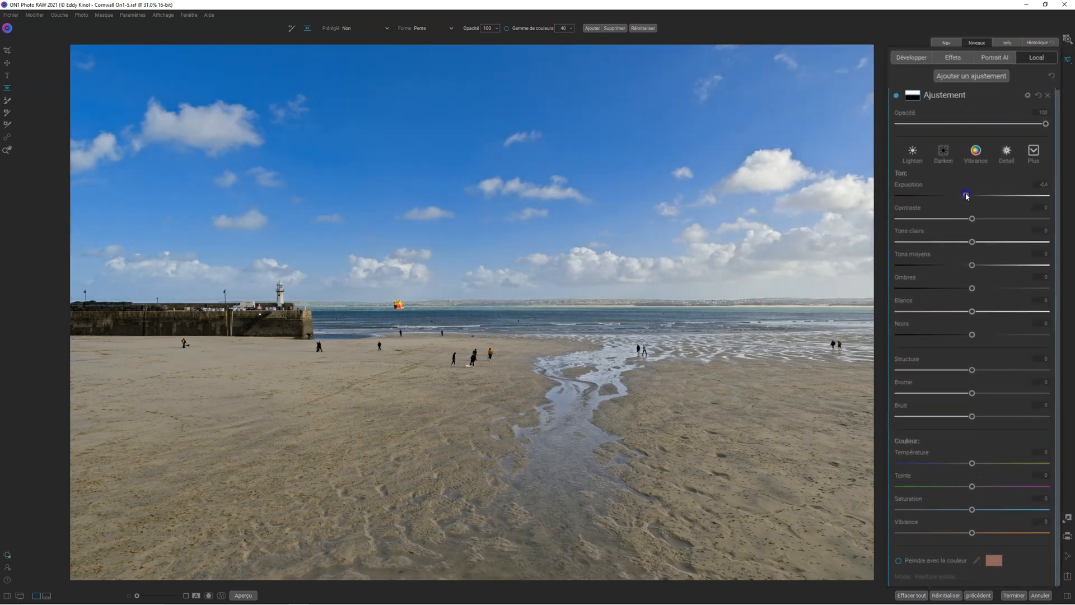
{"action": "left_click_drag", "start_coordinate": [965, 196], "coordinate": [962, 196]}
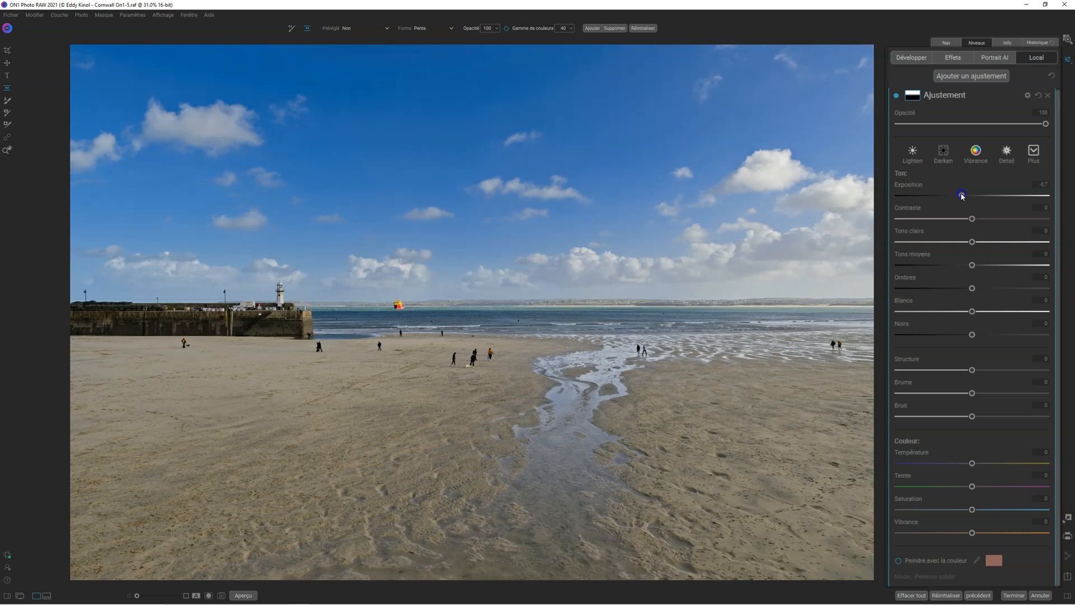
{"action": "left_click_drag", "start_coordinate": [478, 298], "coordinate": [479, 292]}
Step: Restrict the gradient mask with Gamme de couleurs, set its range to 55, and check the coverage in the mask view
{"action": "left_click", "coordinate": [506, 28]}
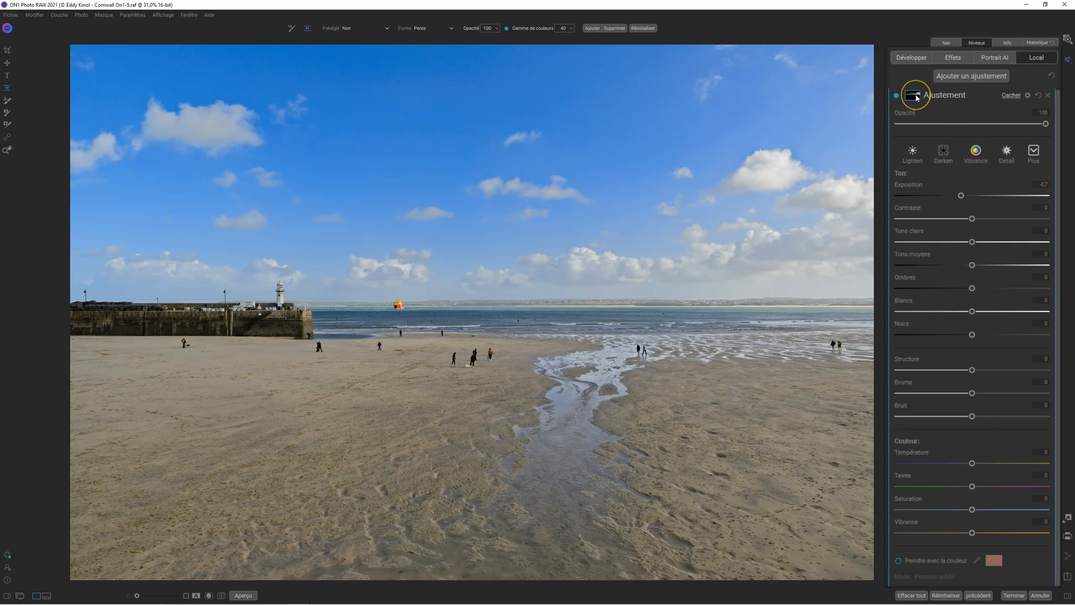
{"action": "left_click", "coordinate": [917, 98]}
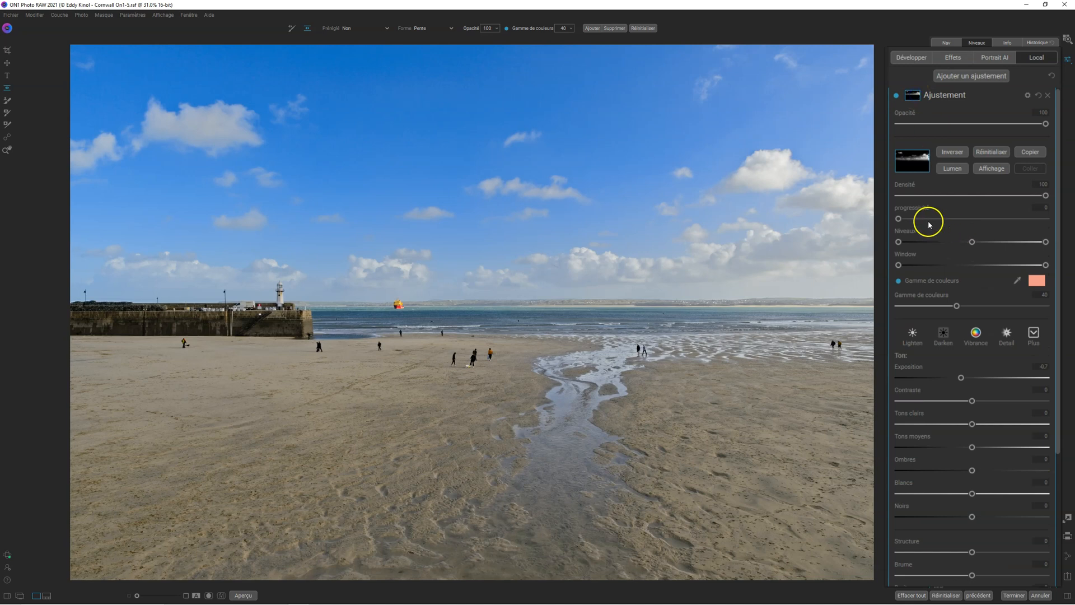
{"action": "left_click", "coordinate": [990, 170]}
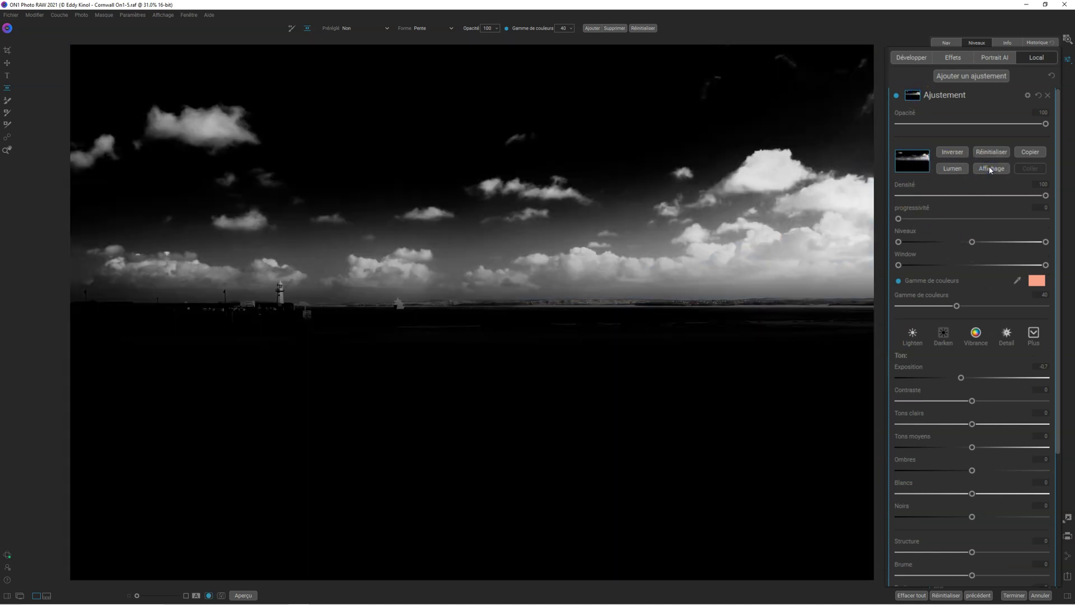
{"action": "left_click", "coordinate": [989, 169]}
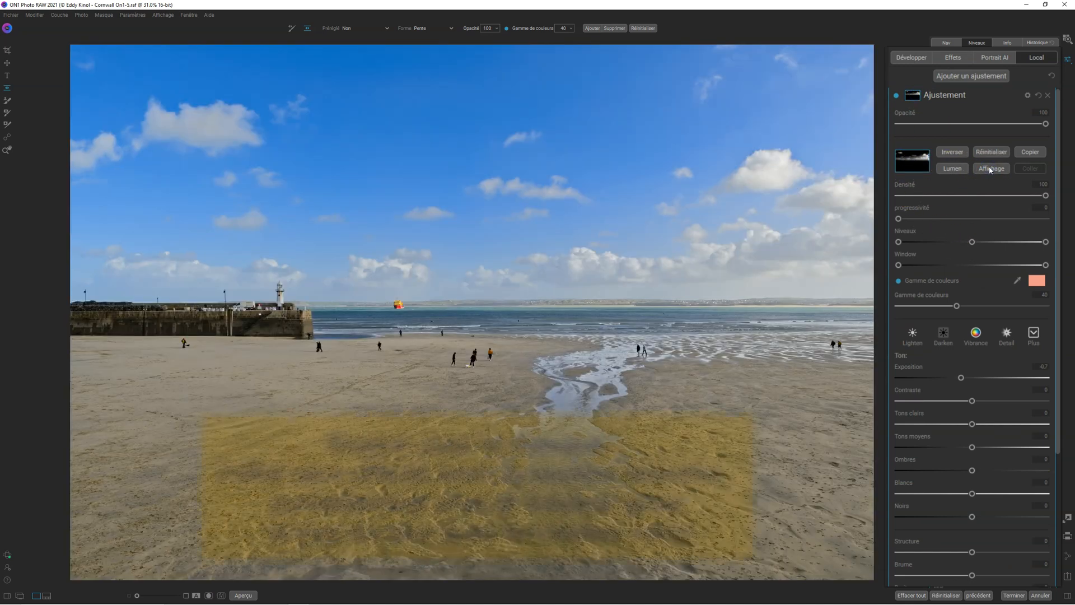
{"action": "mouse_move", "coordinate": [953, 305]}
{"action": "left_mouse_down"}
{"action": "mouse_move", "coordinate": [1004, 297]}
{"action": "mouse_move", "coordinate": [890, 308]}
{"action": "mouse_move", "coordinate": [979, 310]}
{"action": "mouse_move", "coordinate": [934, 307]}
{"action": "mouse_move", "coordinate": [968, 304]}
{"action": "left_mouse_up"}
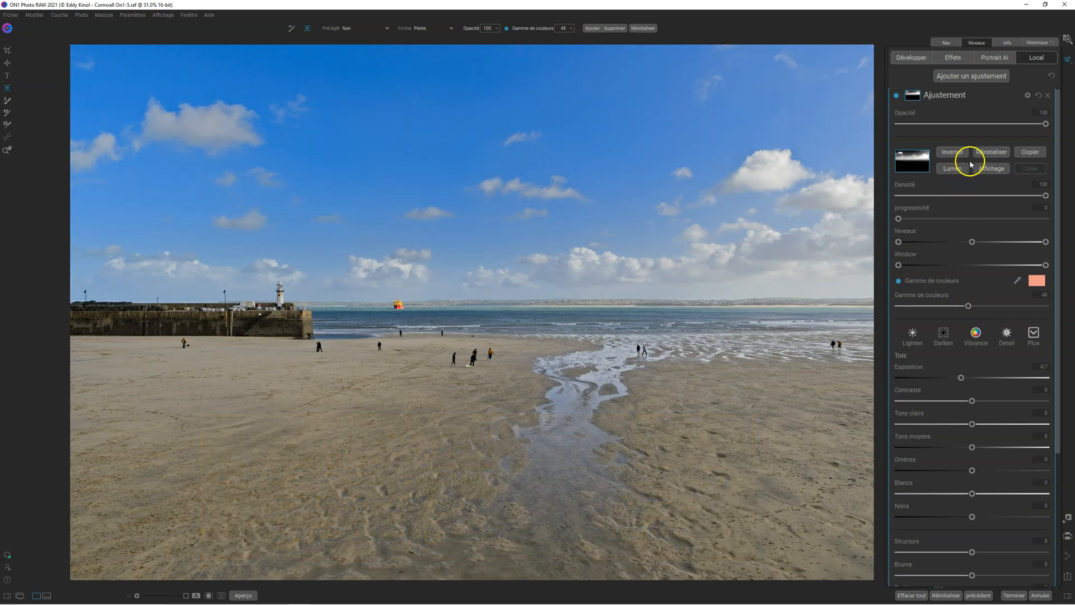
{"action": "left_click", "coordinate": [989, 168]}
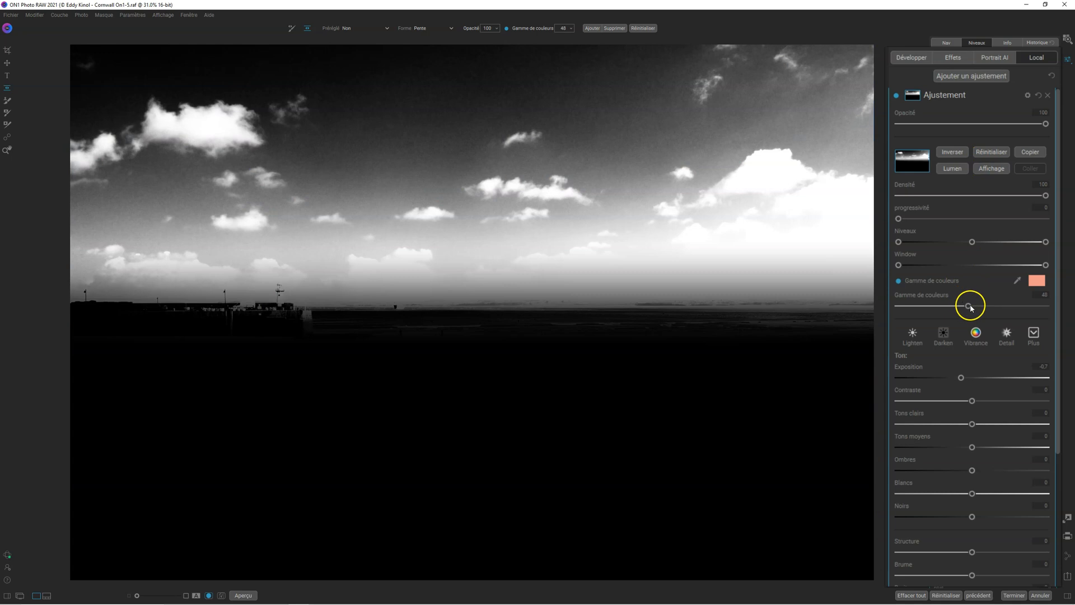
{"action": "mouse_move", "coordinate": [970, 307]}
{"action": "left_mouse_down"}
{"action": "mouse_move", "coordinate": [984, 306]}
{"action": "mouse_move", "coordinate": [970, 305]}
{"action": "left_mouse_up"}
{"action": "left_click", "coordinate": [990, 168]}
{"action": "left_click_drag", "start_coordinate": [975, 306], "coordinate": [977, 303]}
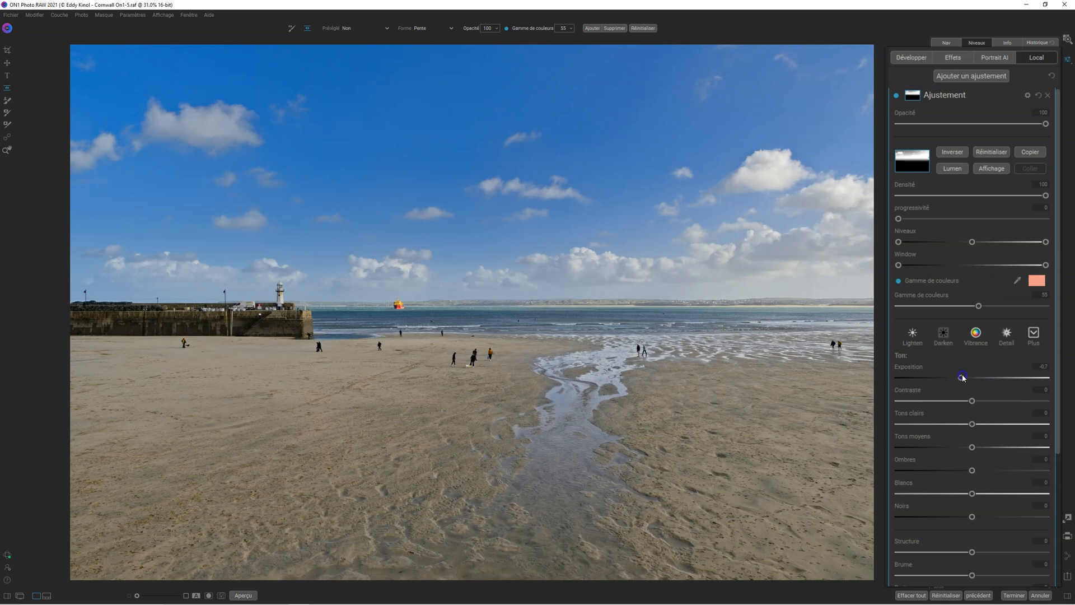
Step: Set the sky adjustment's Exposition to -0.5 and compare the photo with the adjustment switched off and on
{"action": "left_click_drag", "start_coordinate": [962, 378], "coordinate": [965, 378]}
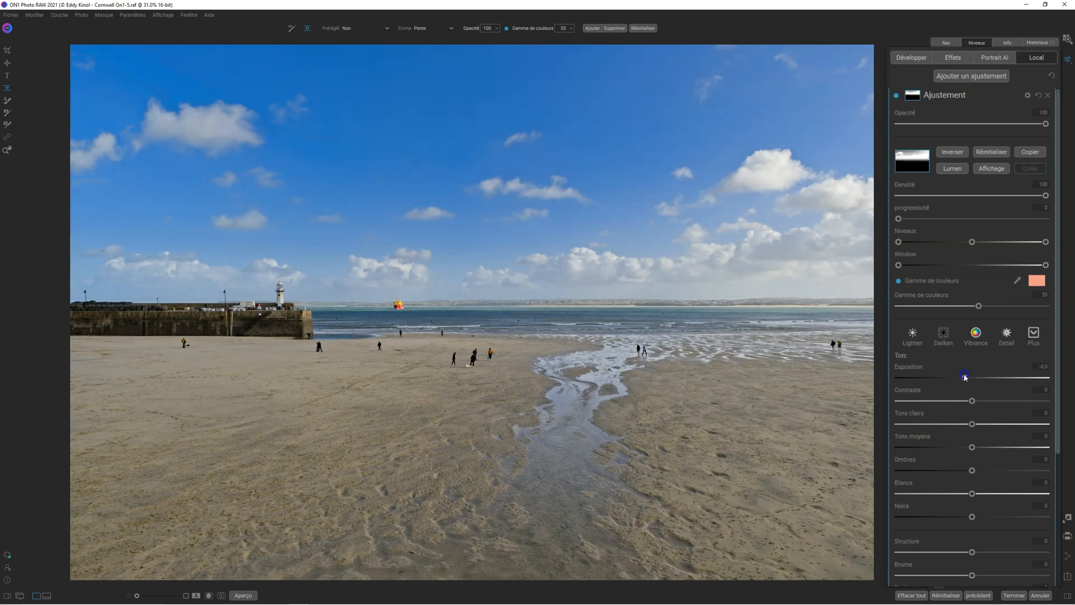
{"action": "left_click", "coordinate": [896, 95]}
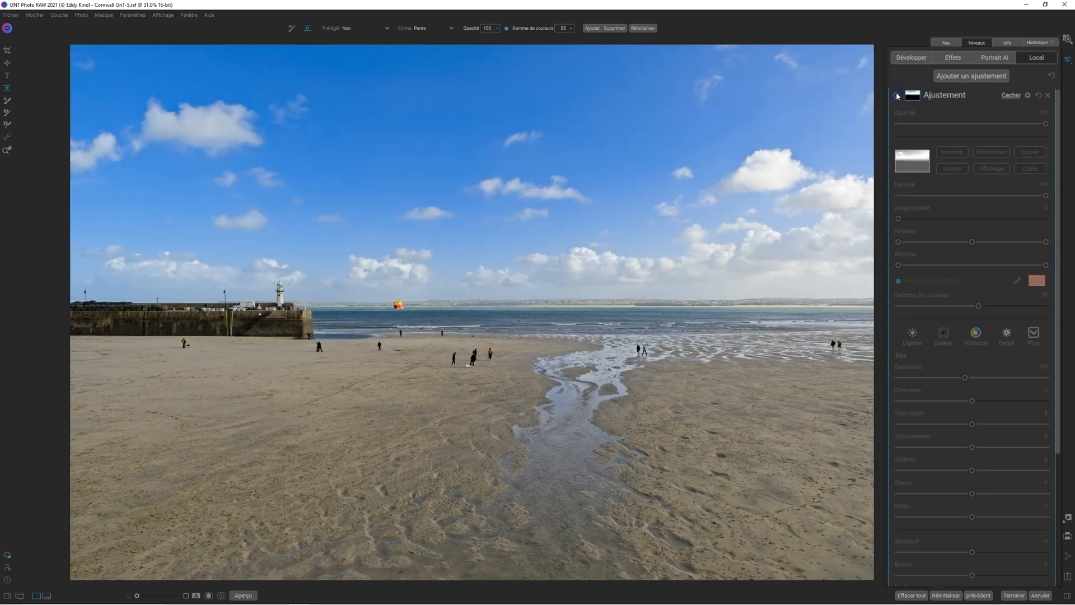
{"action": "left_click", "coordinate": [896, 96]}
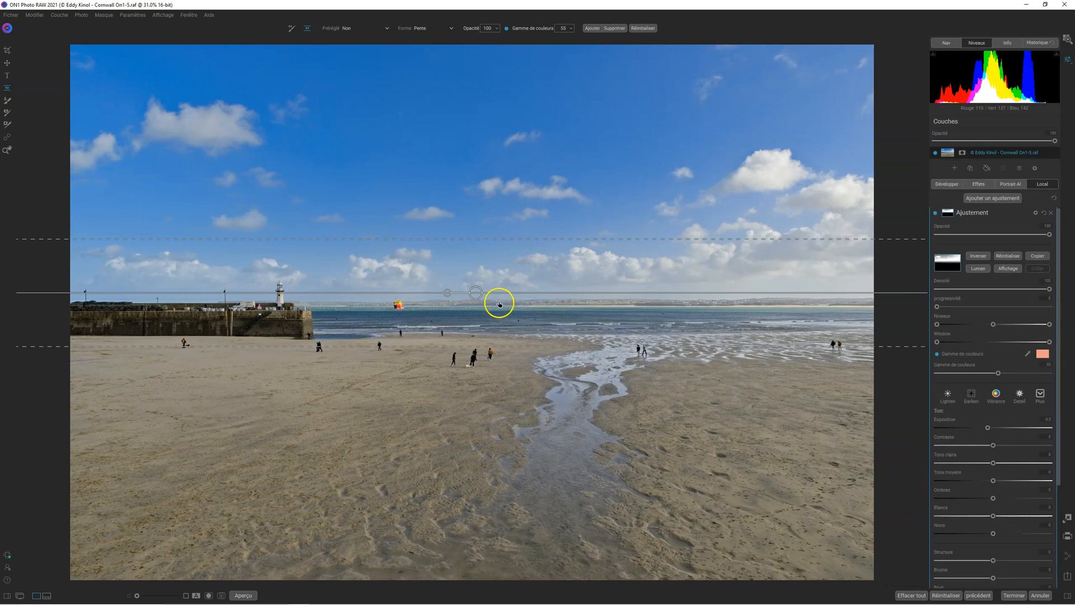
Step: Move the gradient's centre onto the clouds and back to the horizon haze to resample the mask's colour range
{"action": "left_click_drag", "start_coordinate": [475, 292], "coordinate": [586, 267]}
{"action": "left_click", "coordinate": [584, 266]}
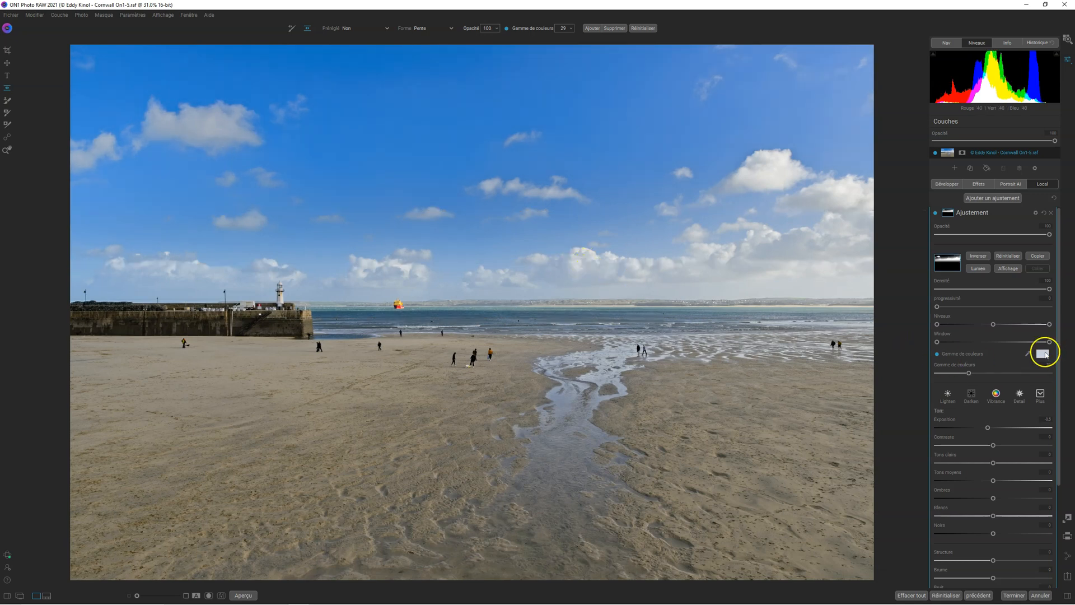
{"action": "left_click_drag", "start_coordinate": [589, 267], "coordinate": [558, 296]}
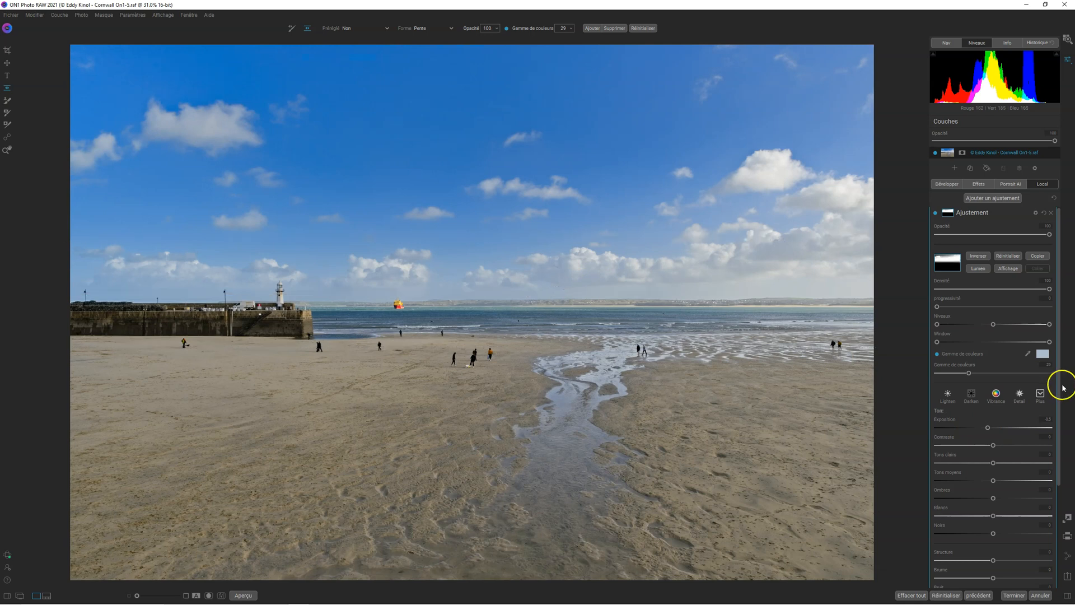
Step: Try centring the gradient on the sand, view the resulting mask, and return the gradient to the horizon haze
{"action": "left_click_drag", "start_coordinate": [554, 293], "coordinate": [534, 347]}
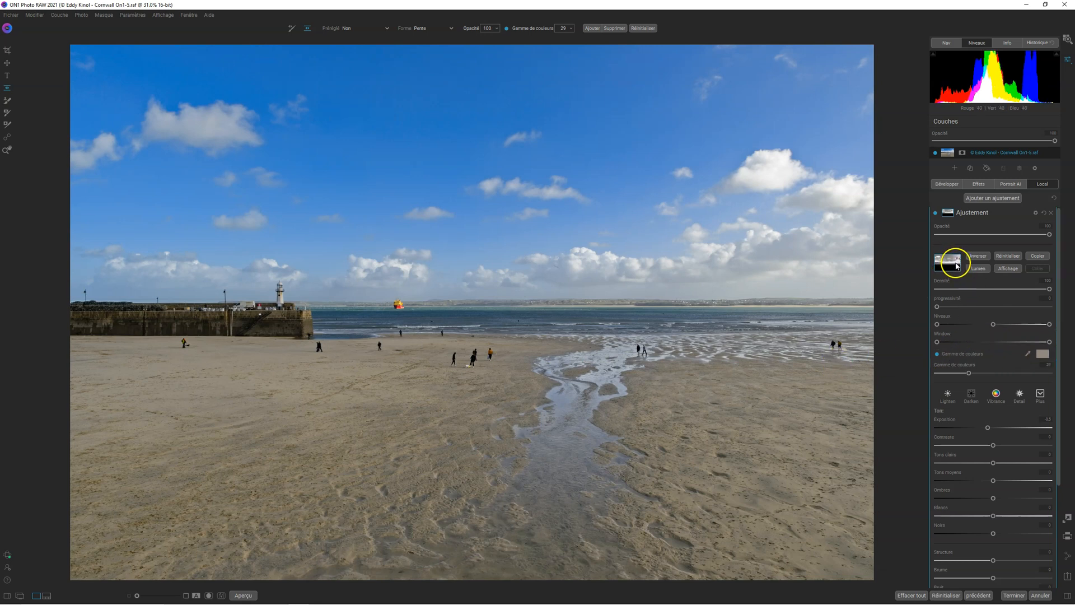
{"action": "left_click", "coordinate": [1017, 269]}
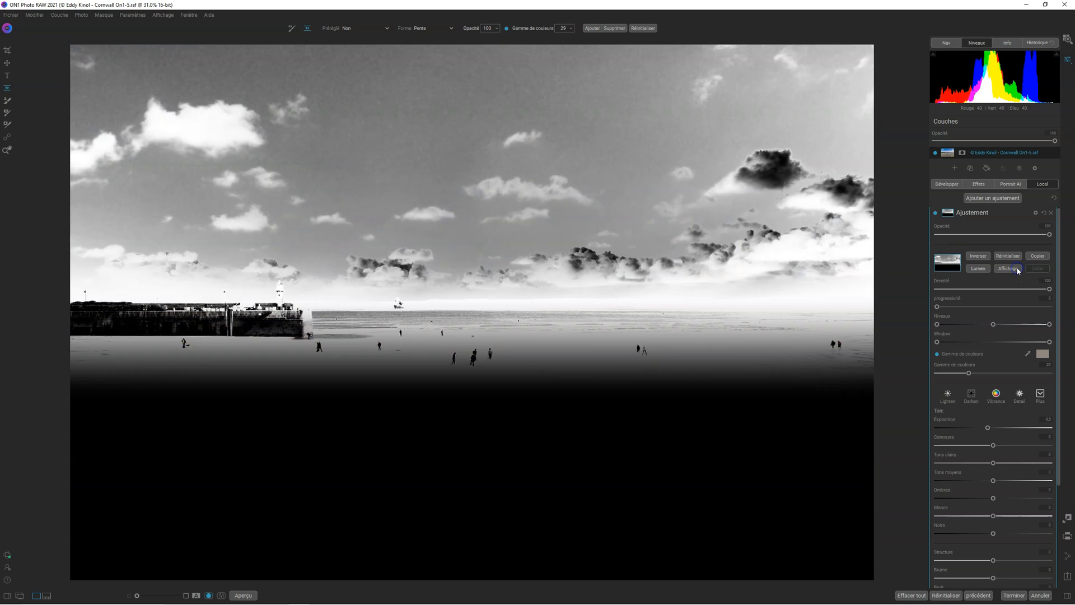
{"action": "left_click", "coordinate": [1017, 270]}
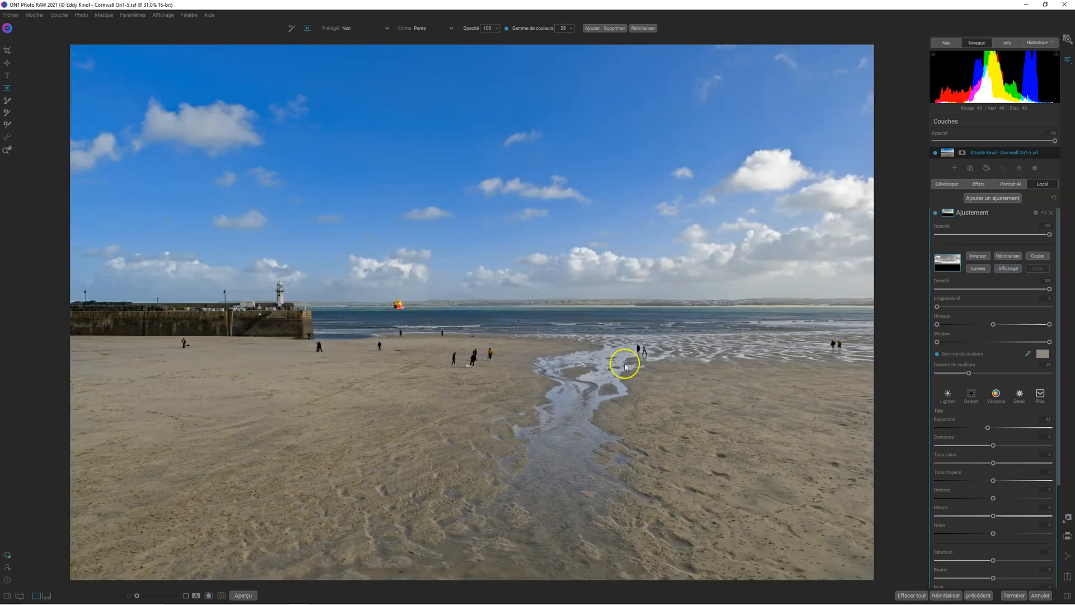
{"action": "left_click_drag", "start_coordinate": [535, 297], "coordinate": [533, 297]}
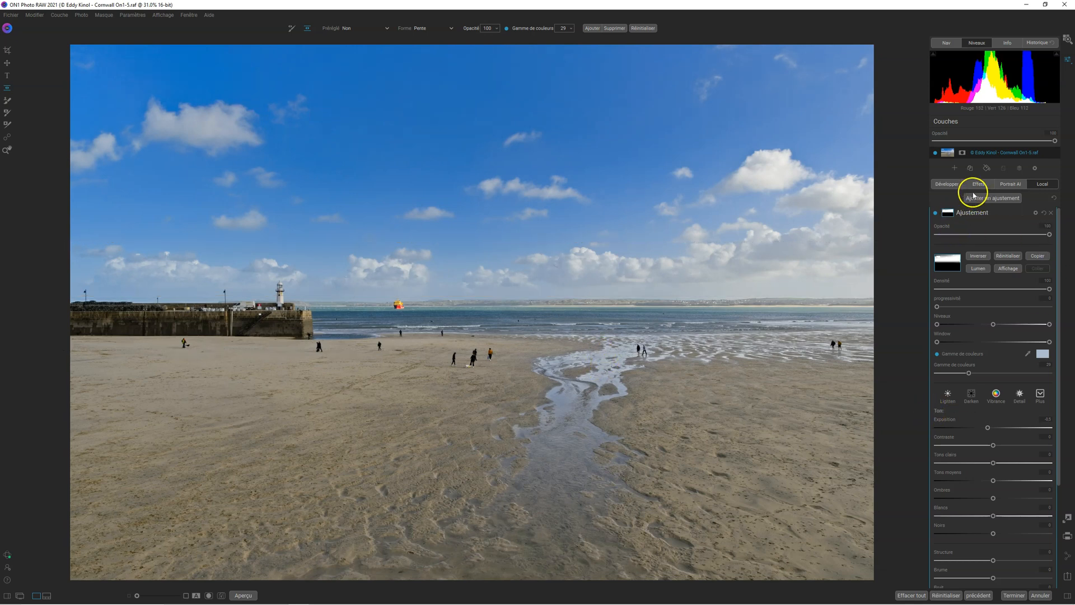
Step: Remove the people and the dog scattered across the open beach with the healing retouch brush in Développer
{"action": "left_click", "coordinate": [946, 185]}
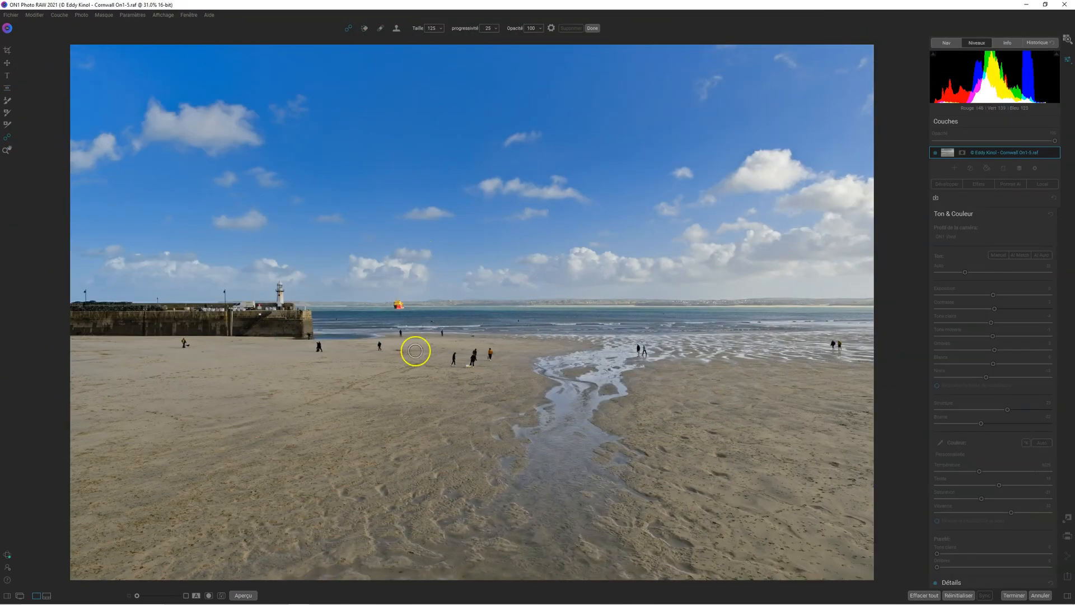
{"action": "left_click", "coordinate": [835, 343]}
{"action": "left_click", "coordinate": [639, 351]}
{"action": "left_click_drag", "start_coordinate": [491, 352], "coordinate": [473, 366]}
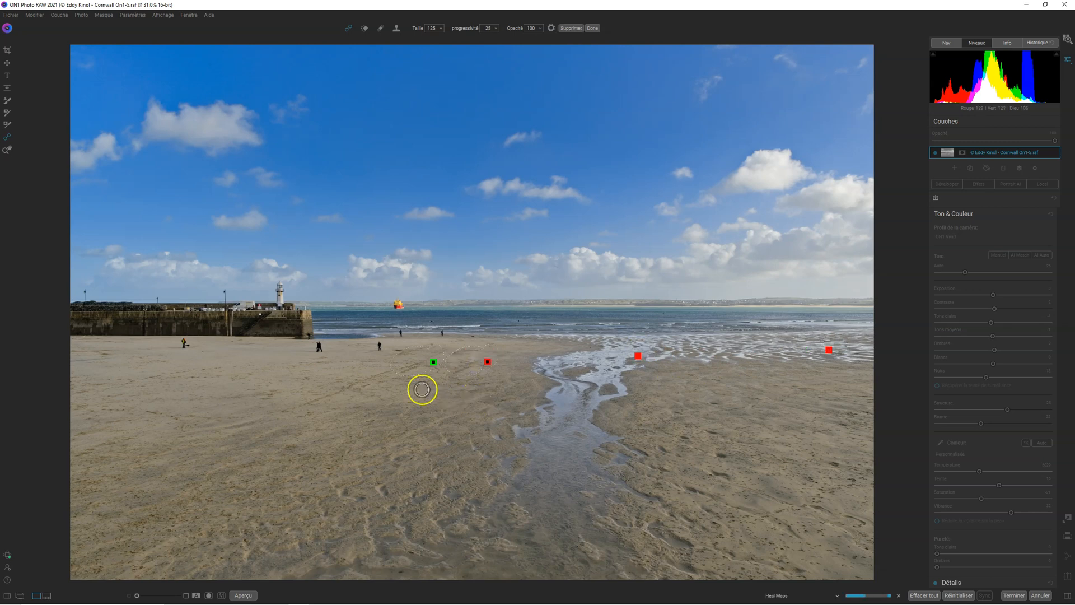
{"action": "left_click_drag", "start_coordinate": [379, 348], "coordinate": [380, 348]}
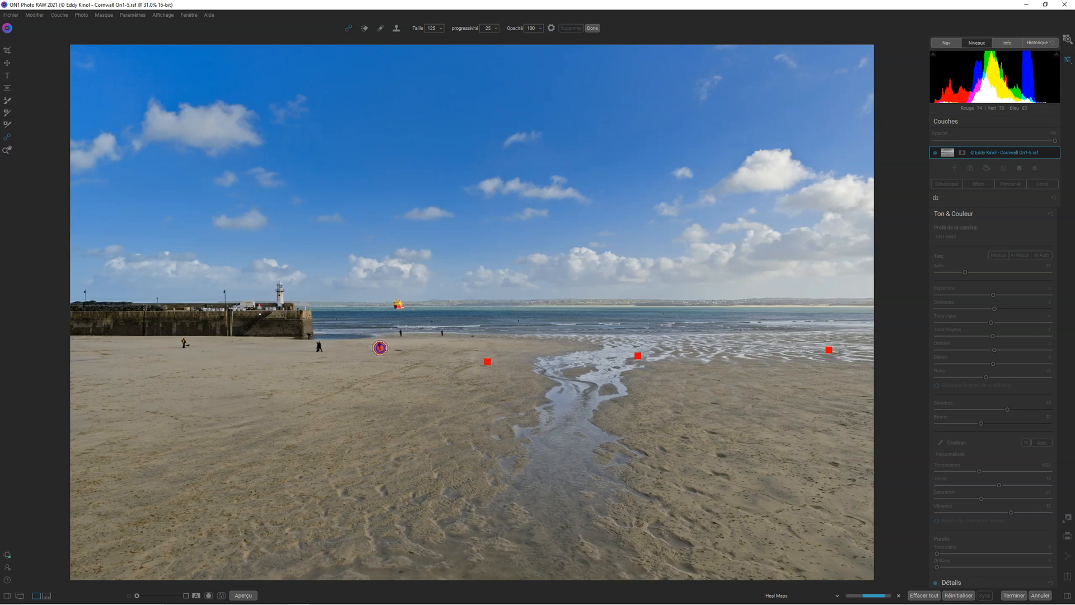
{"action": "left_click", "coordinate": [320, 349]}
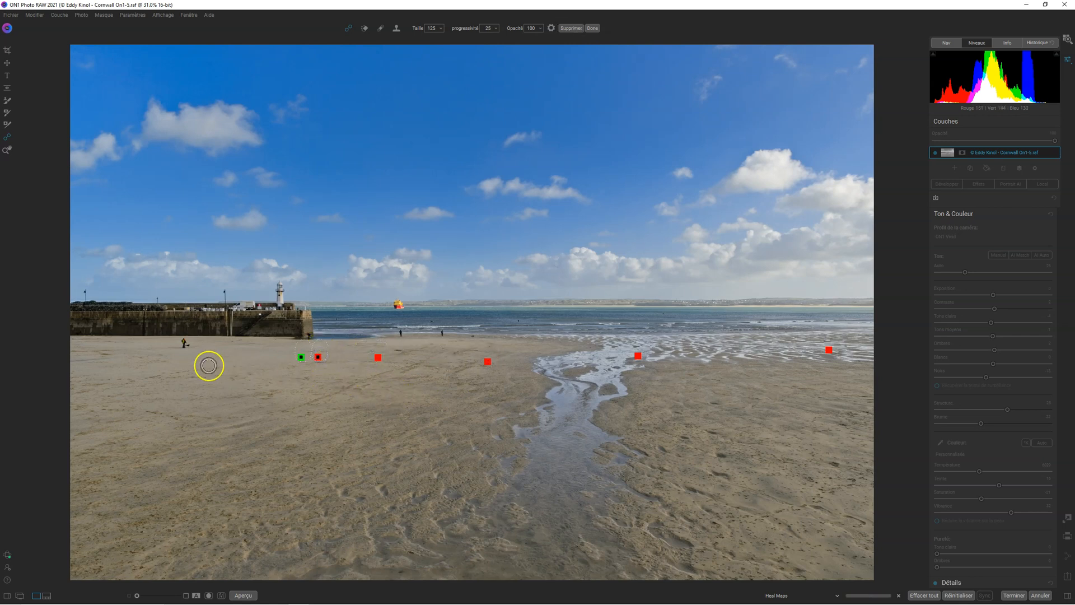
{"action": "left_click", "coordinate": [185, 343]}
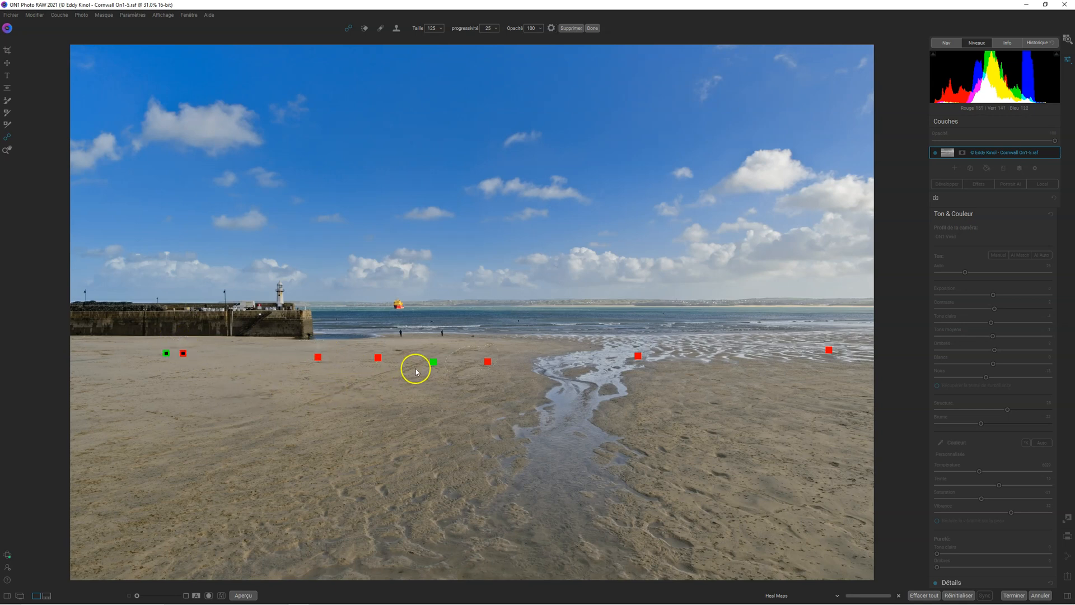
Step: Retouch out the two people at the water's edge and reposition the shoreline patch's sample source for a clean match
{"action": "left_click", "coordinate": [398, 332]}
{"action": "left_click", "coordinate": [441, 333]}
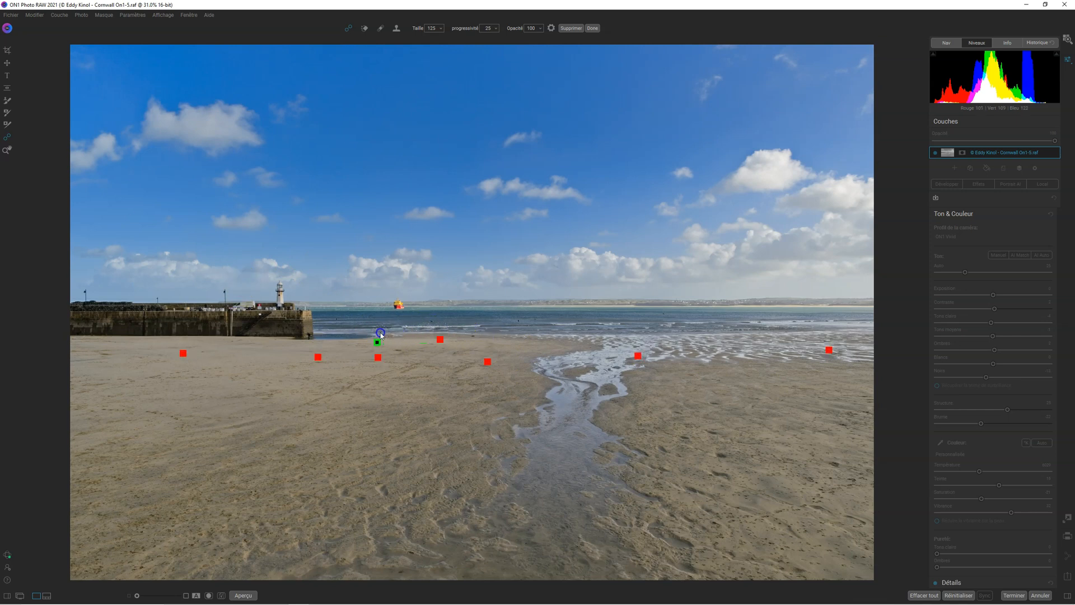
{"action": "mouse_move", "coordinate": [383, 335]}
{"action": "left_mouse_down"}
{"action": "mouse_move", "coordinate": [415, 343]}
{"action": "mouse_move", "coordinate": [397, 342]}
{"action": "left_mouse_up"}
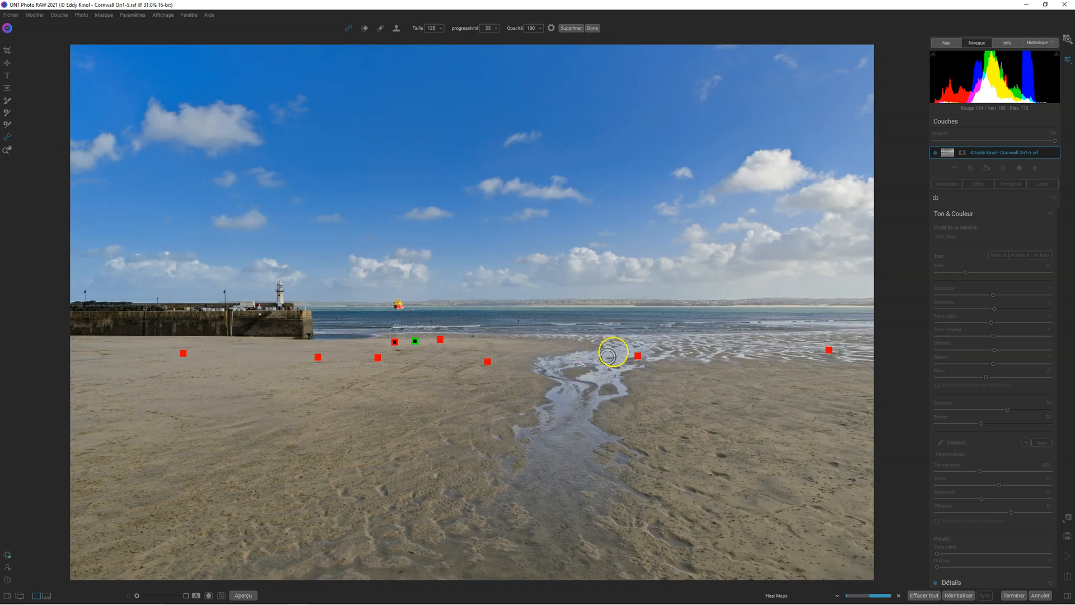
Step: Leave retouching and compare the edited photo with the original by switching the preview off and on
{"action": "left_click", "coordinate": [8, 149]}
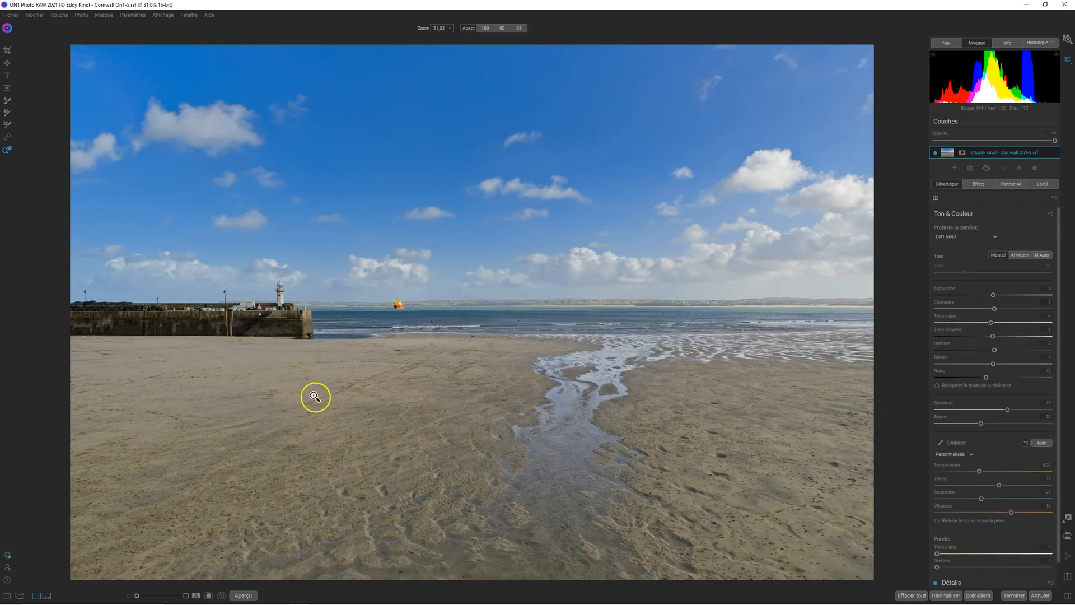
{"action": "key", "text": "backslash"}
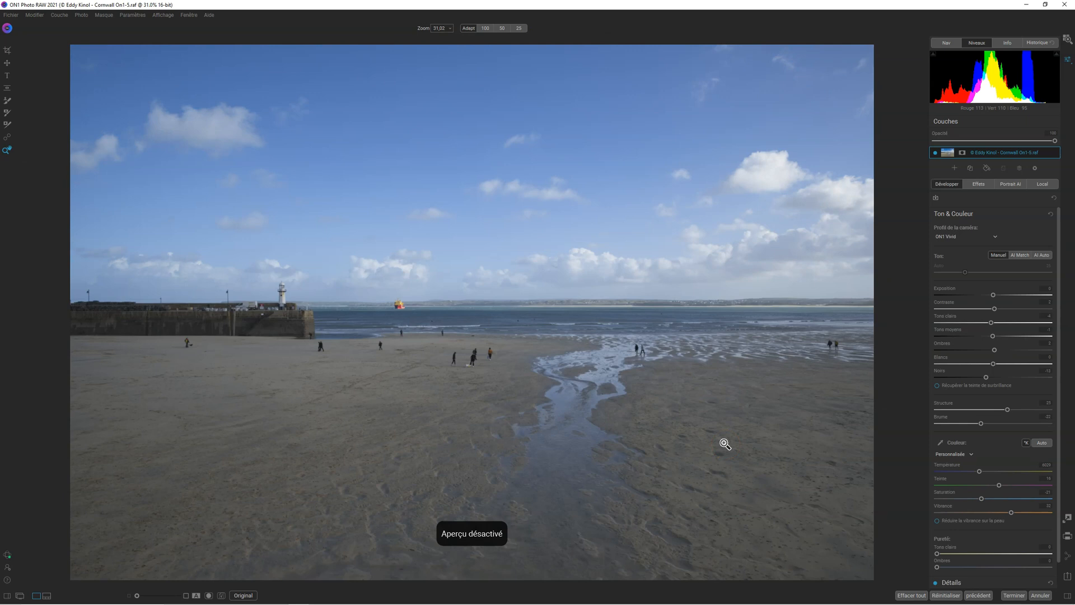
{"action": "key", "text": "backslash"}
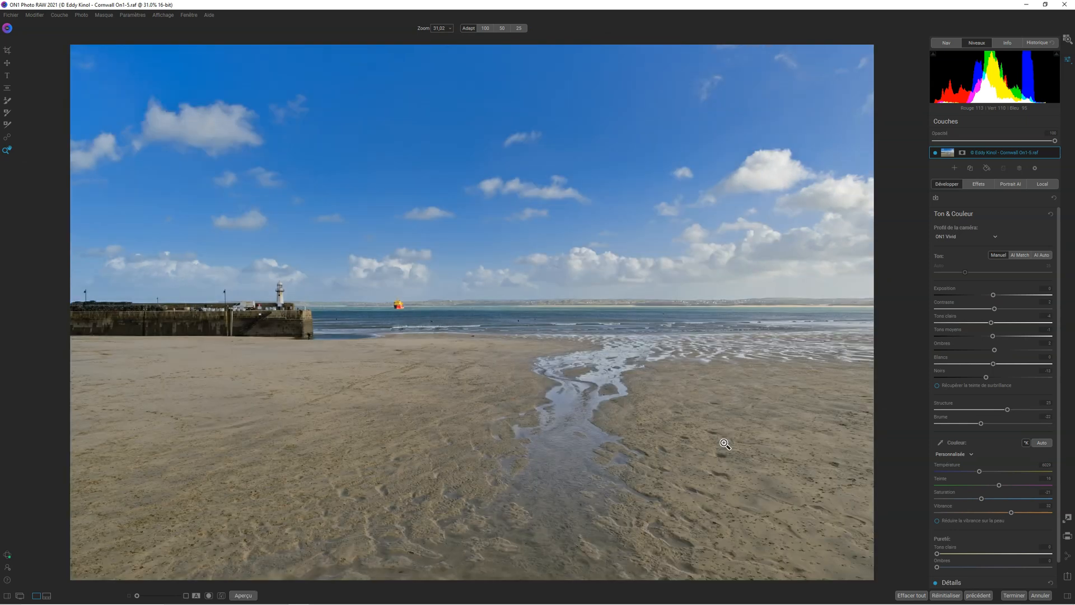